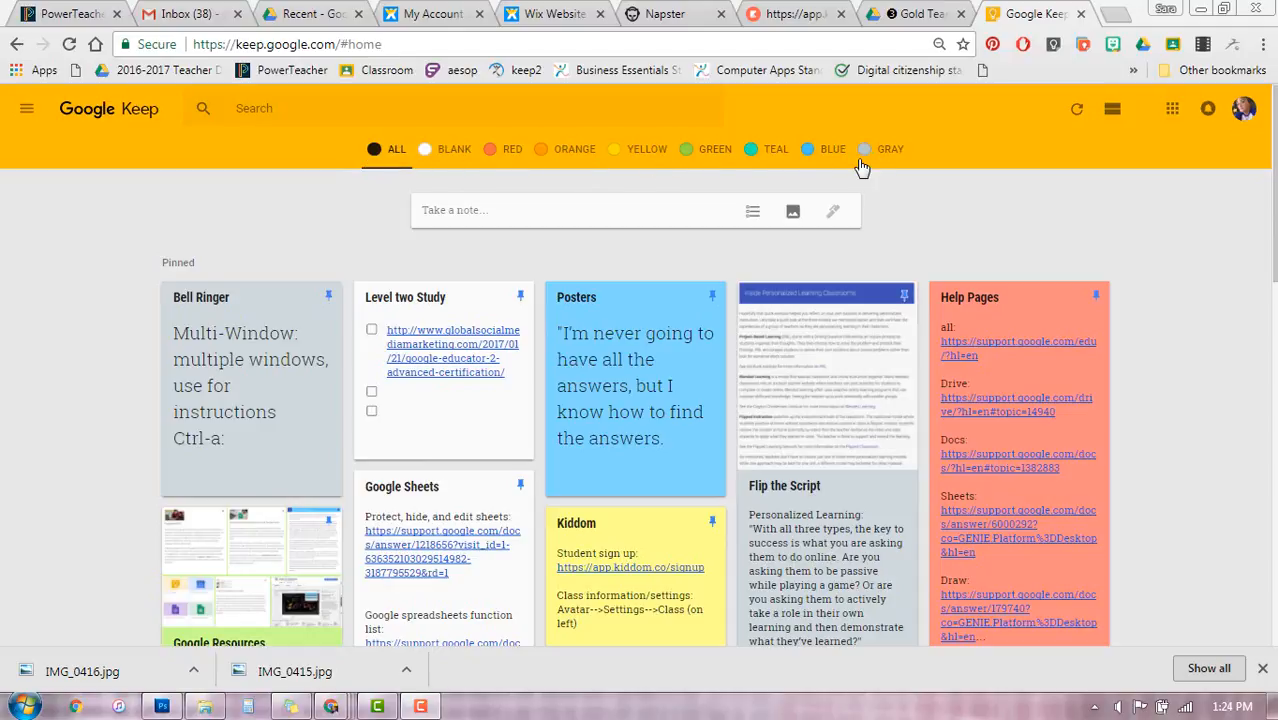
Filter the notes by teal, green and yellow in turn, and return to showing all notes
{"action": "left_click", "coordinate": [778, 160]}
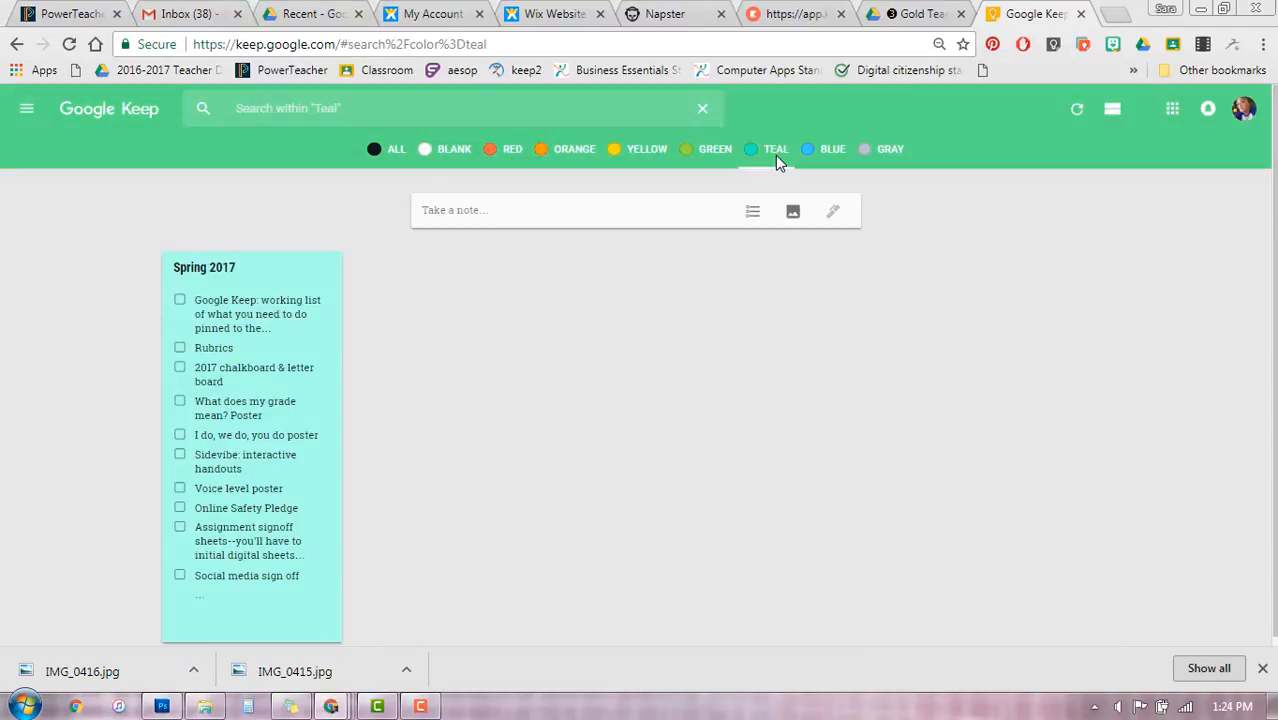
{"action": "double_click", "coordinate": [716, 160]}
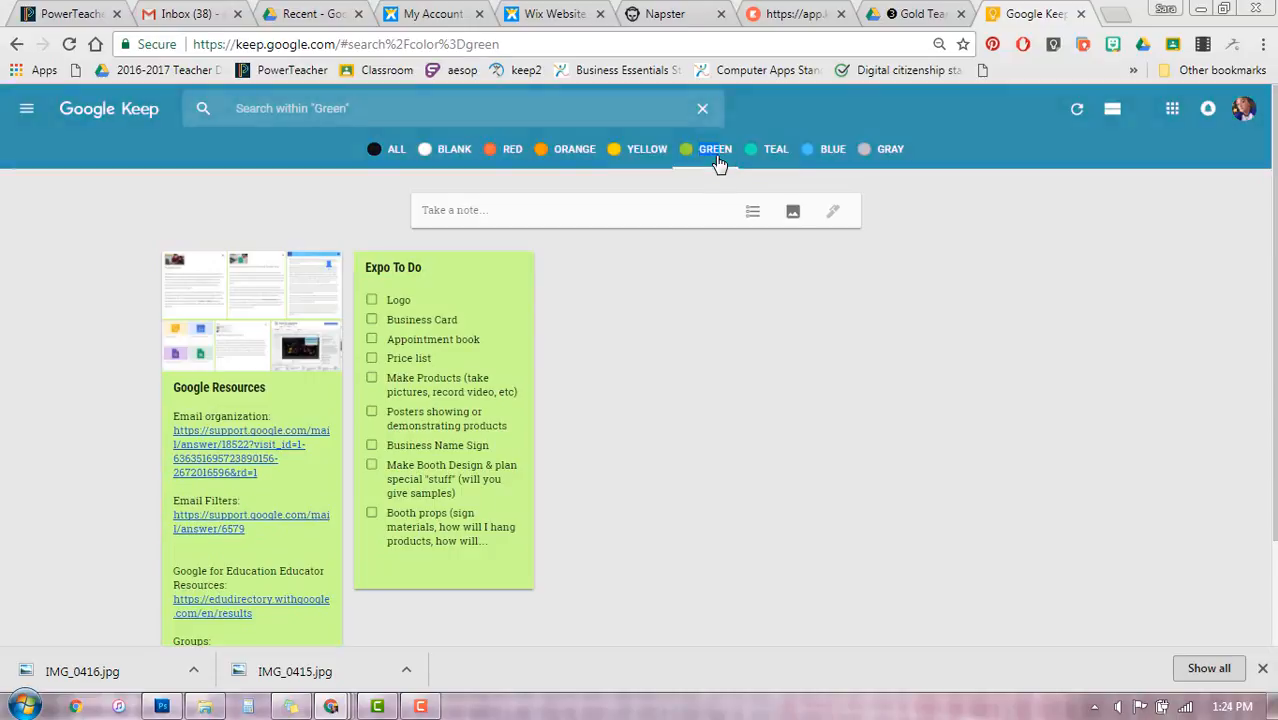
{"action": "left_click", "coordinate": [649, 159]}
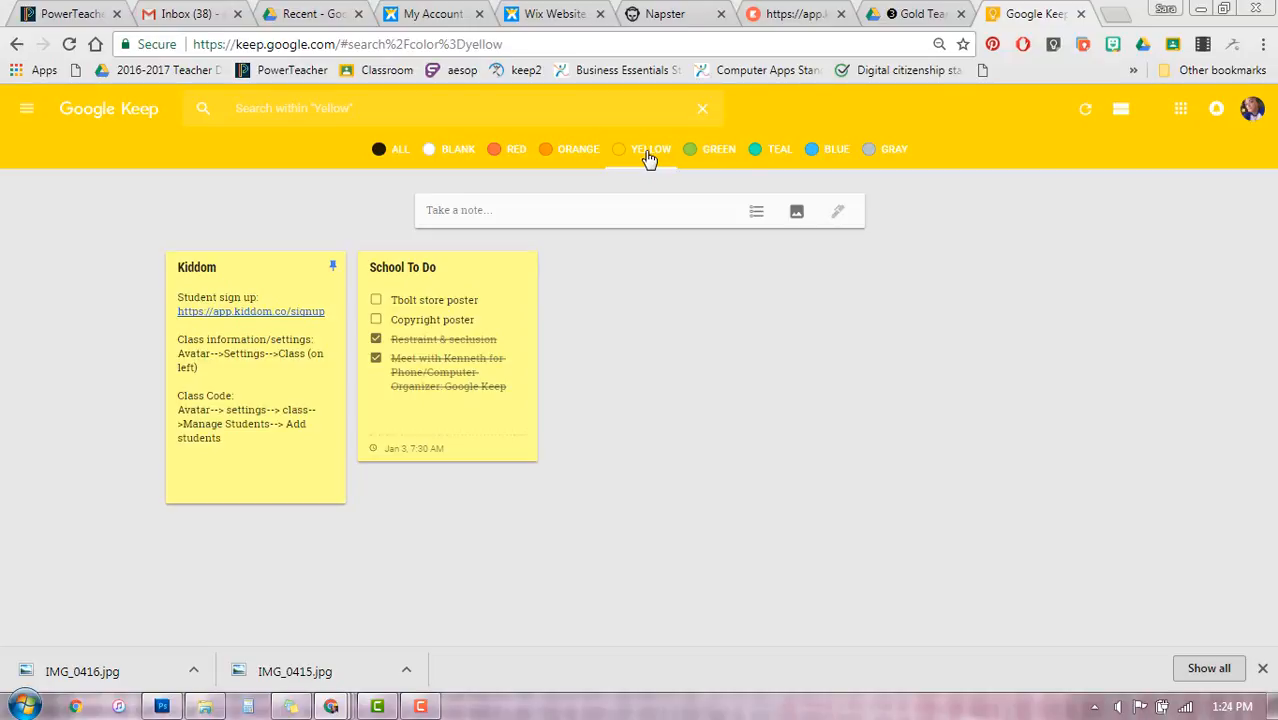
{"action": "left_click", "coordinate": [1264, 669]}
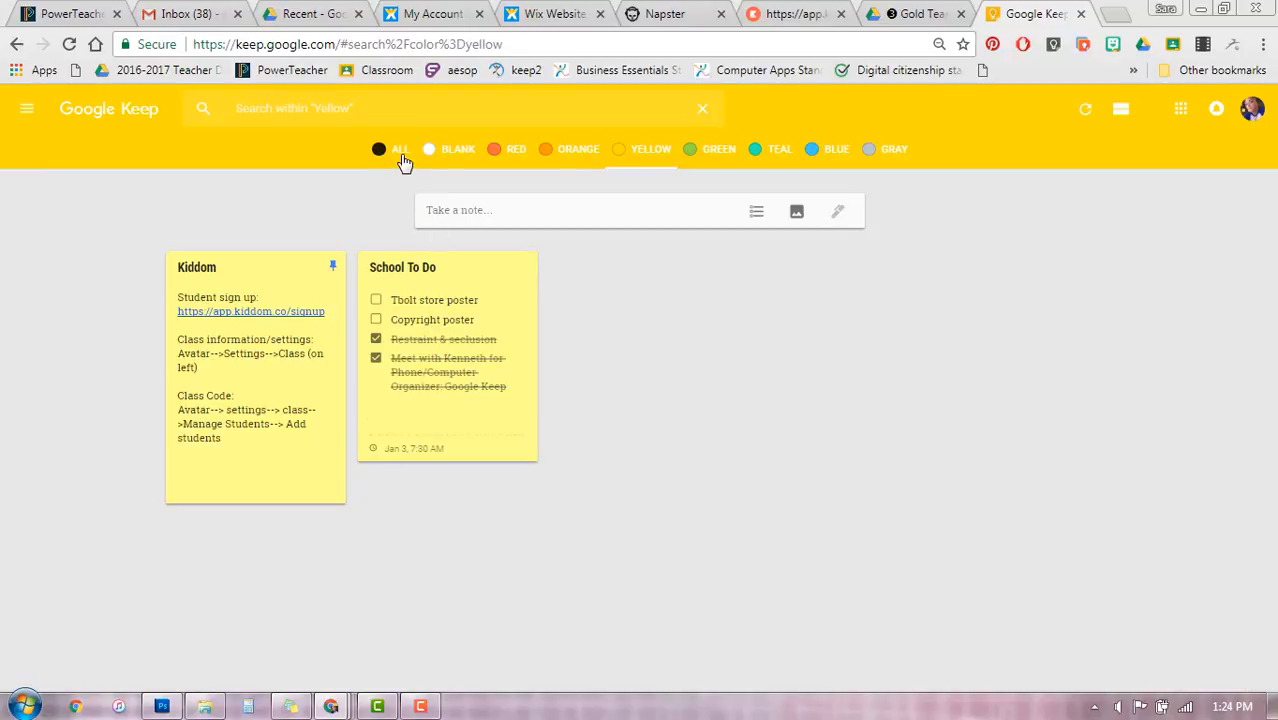
{"action": "left_click", "coordinate": [399, 152]}
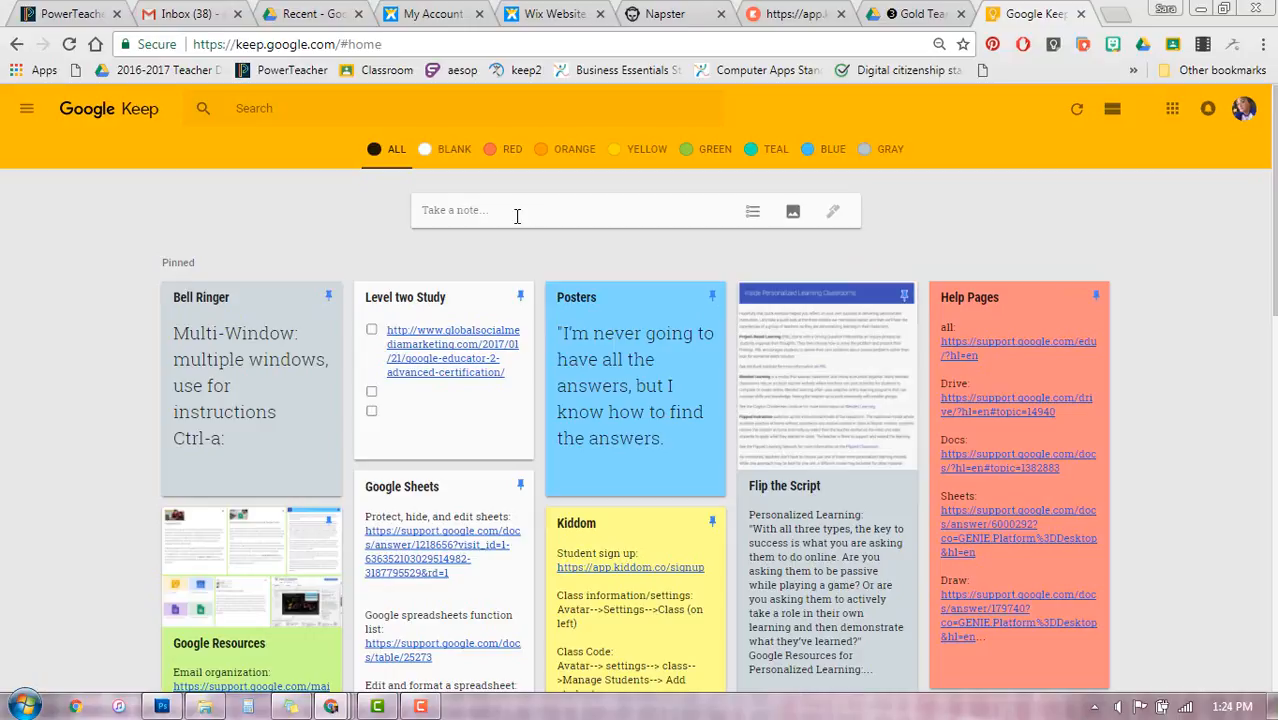
Start a new note and title it "Bell Ringer"
{"action": "left_click", "coordinate": [480, 212]}
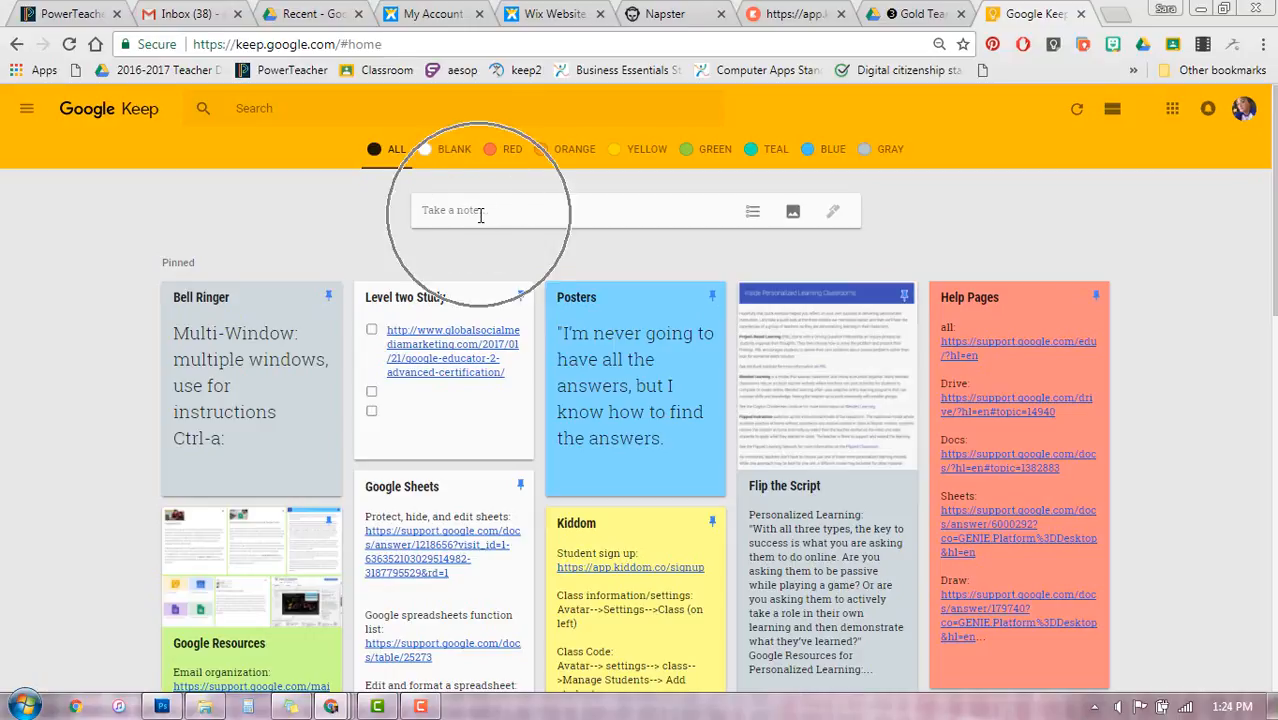
{"action": "left_click", "coordinate": [480, 215]}
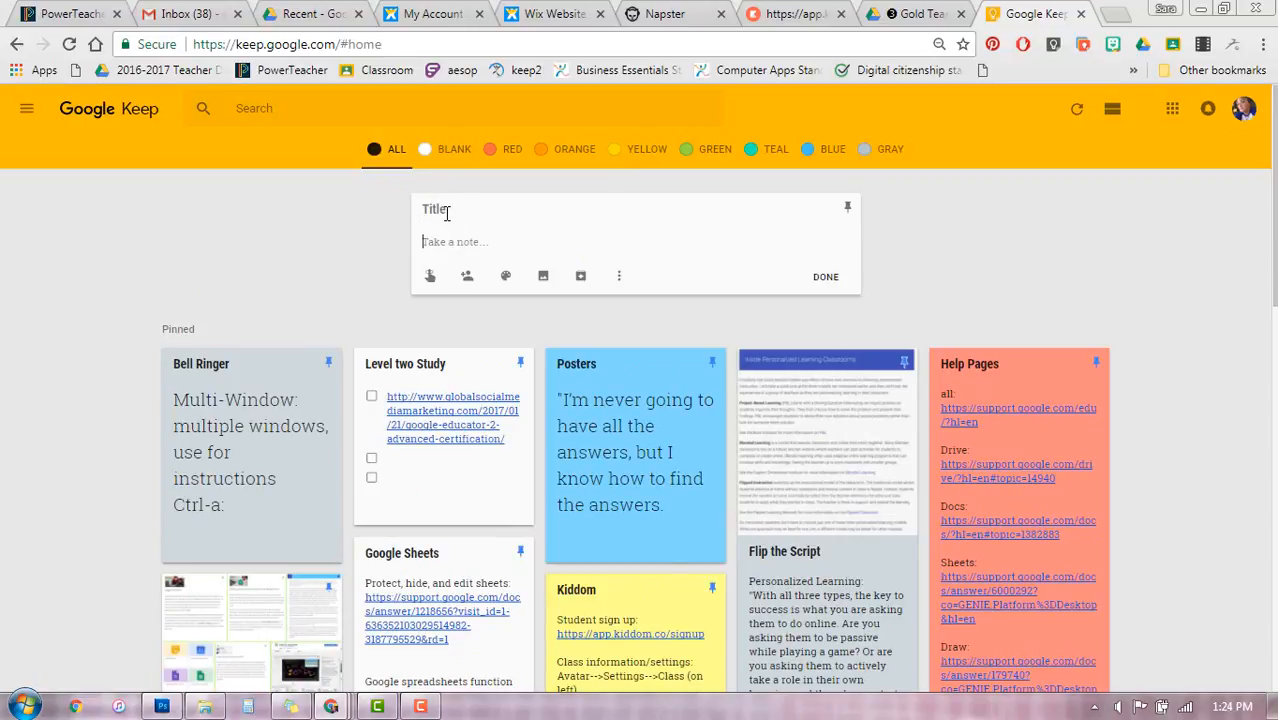
{"action": "left_click", "coordinate": [449, 210]}
{"action": "type", "text": "Bell Ringer"}
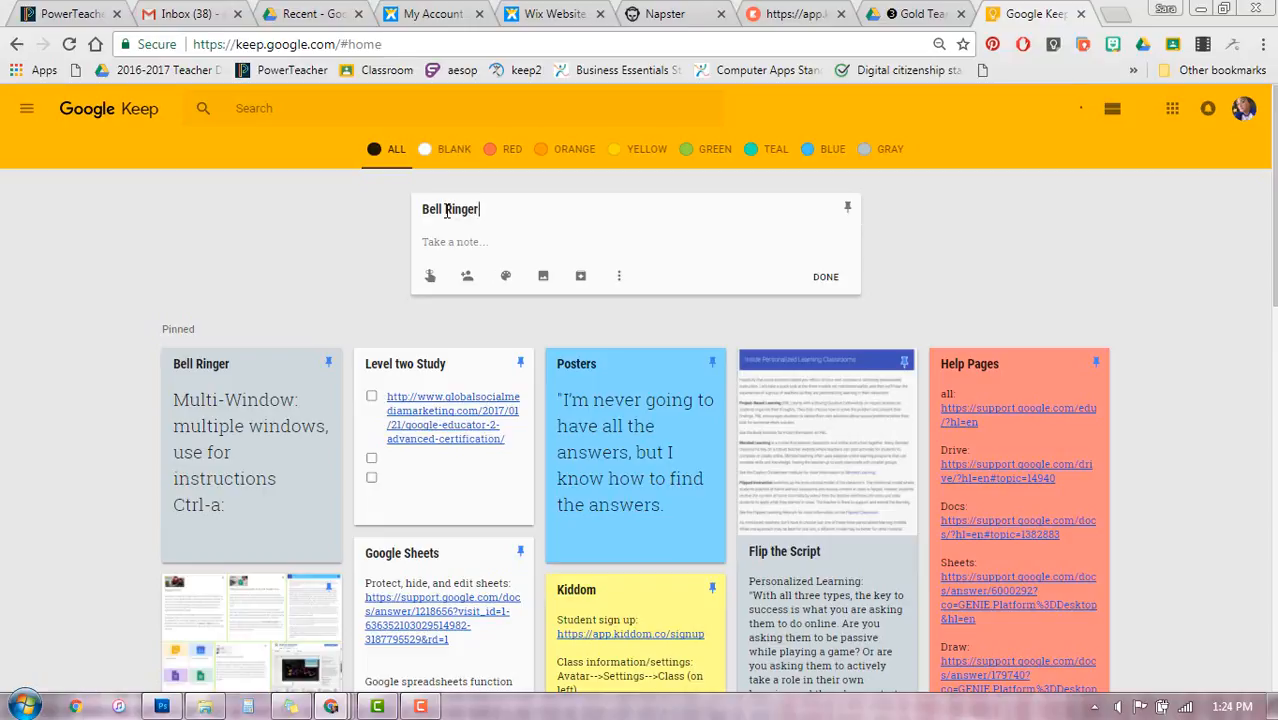
Write "Multi-window: multiple windows, used for instructions" in the note body, with "ctrl-a:" on a second line
{"action": "left_click", "coordinate": [455, 243]}
{"action": "type", "text": "Multi-Window"}
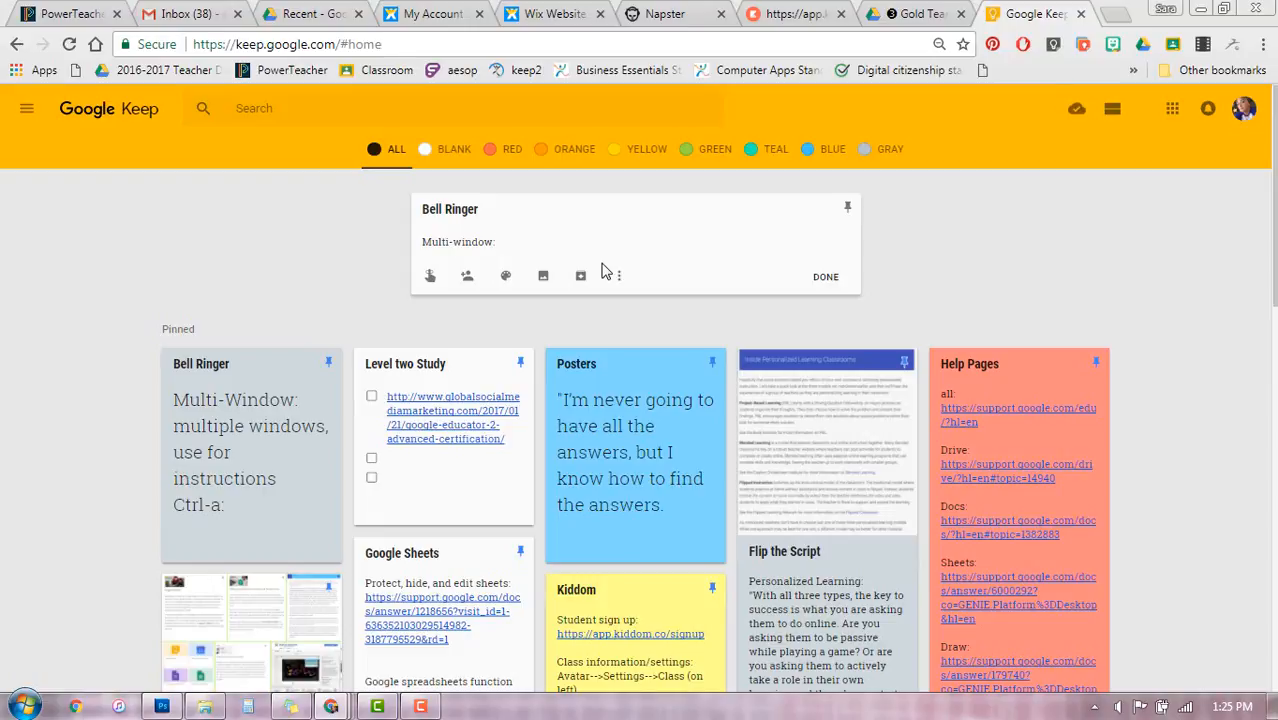
{"action": "type", "text": ": multiple windows, "}
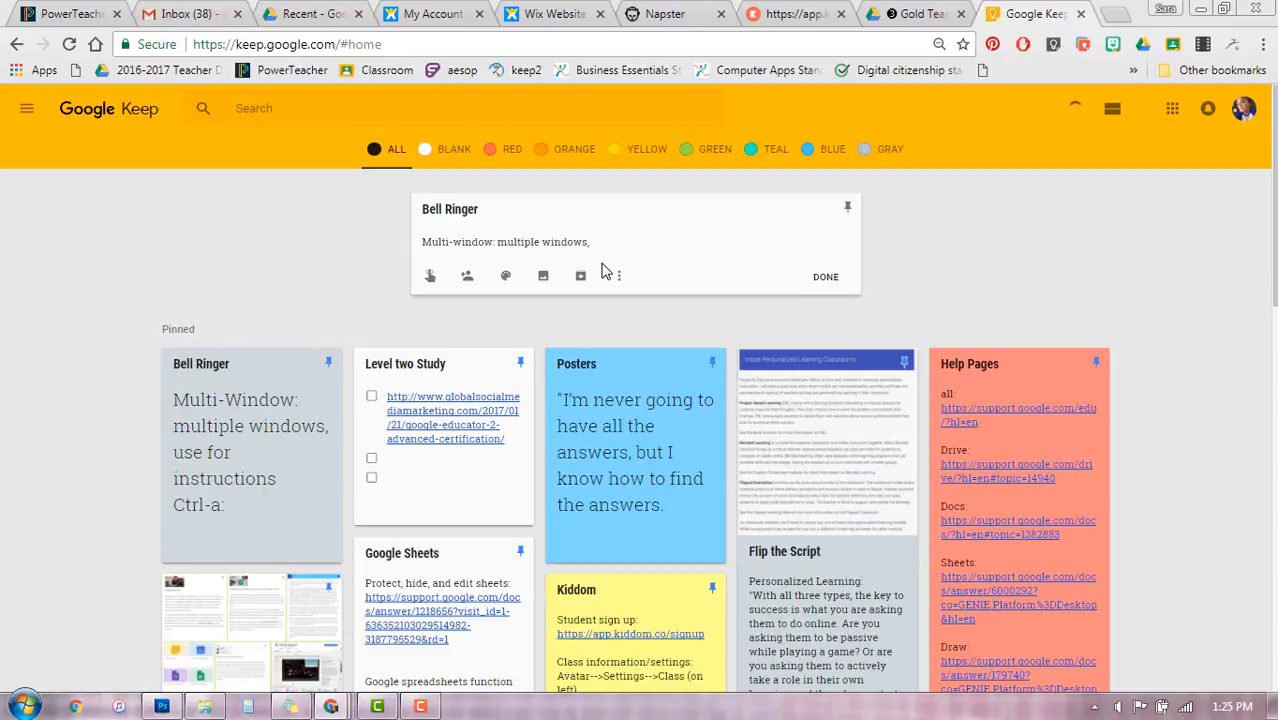
{"action": "type", "text": "used for instructions"}
{"action": "key", "text": "Return"}
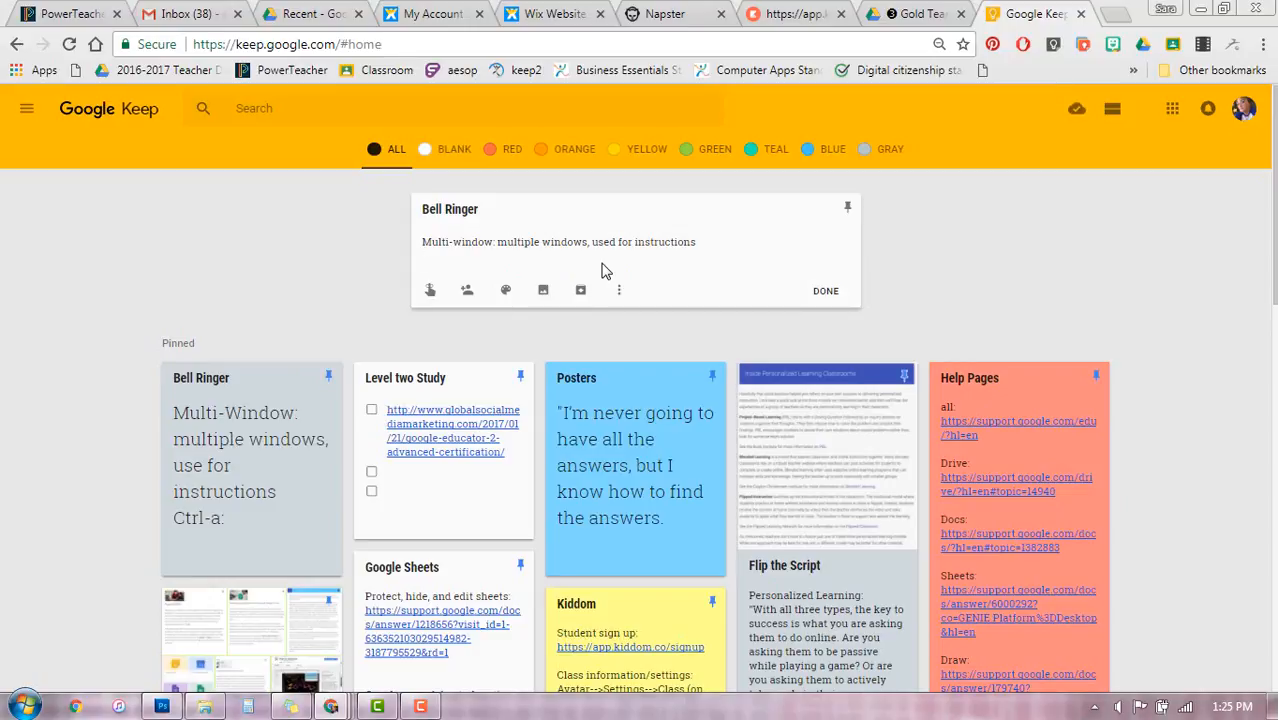
{"action": "type", "text": "Ctrl-a:"}
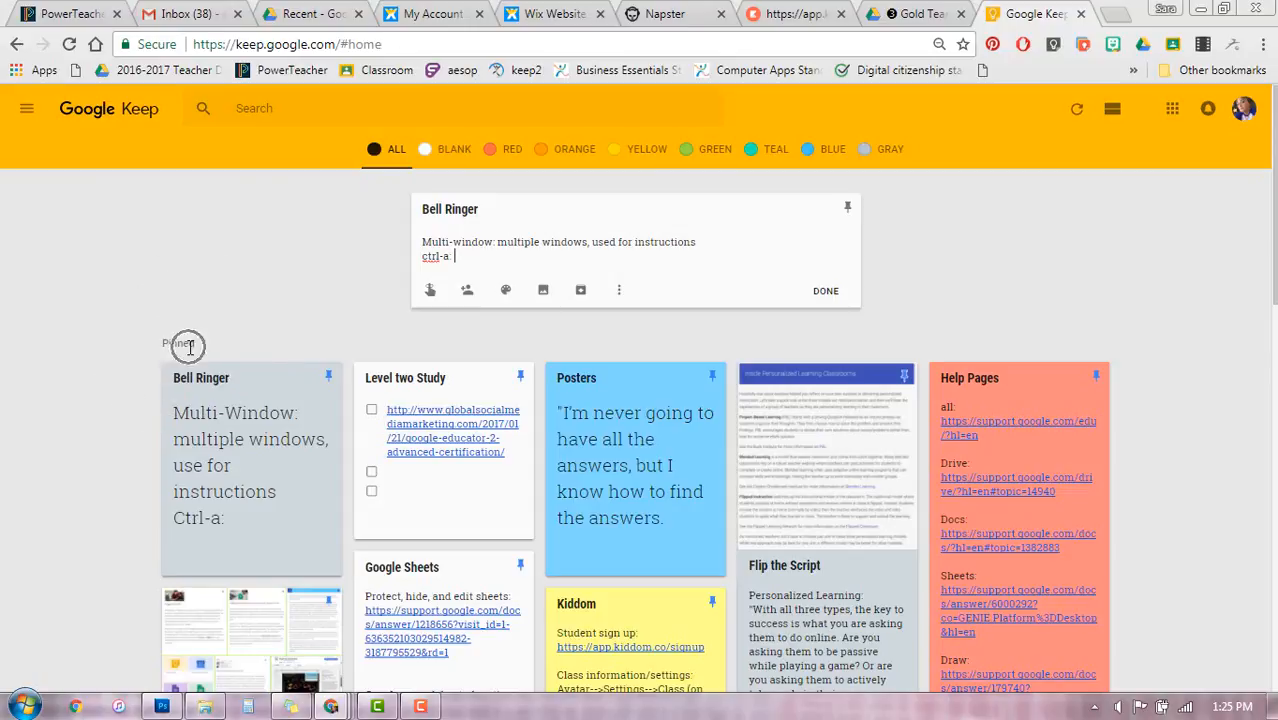
Look through the pinned and other notes further down the page and return to the open Bell Ringer note
{"action": "scroll", "coordinate": [477, 525], "scroll_direction": "down", "scroll_amount": 6}
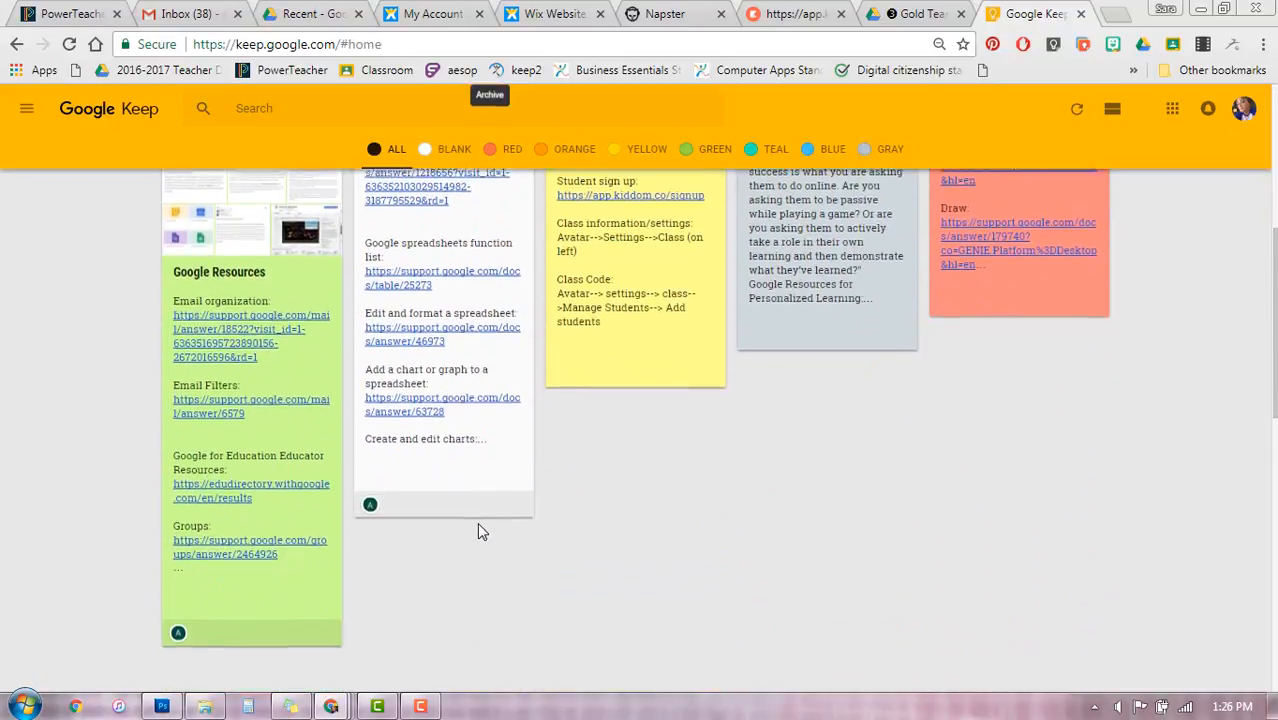
{"action": "scroll", "coordinate": [477, 532], "scroll_direction": "down", "scroll_amount": 3}
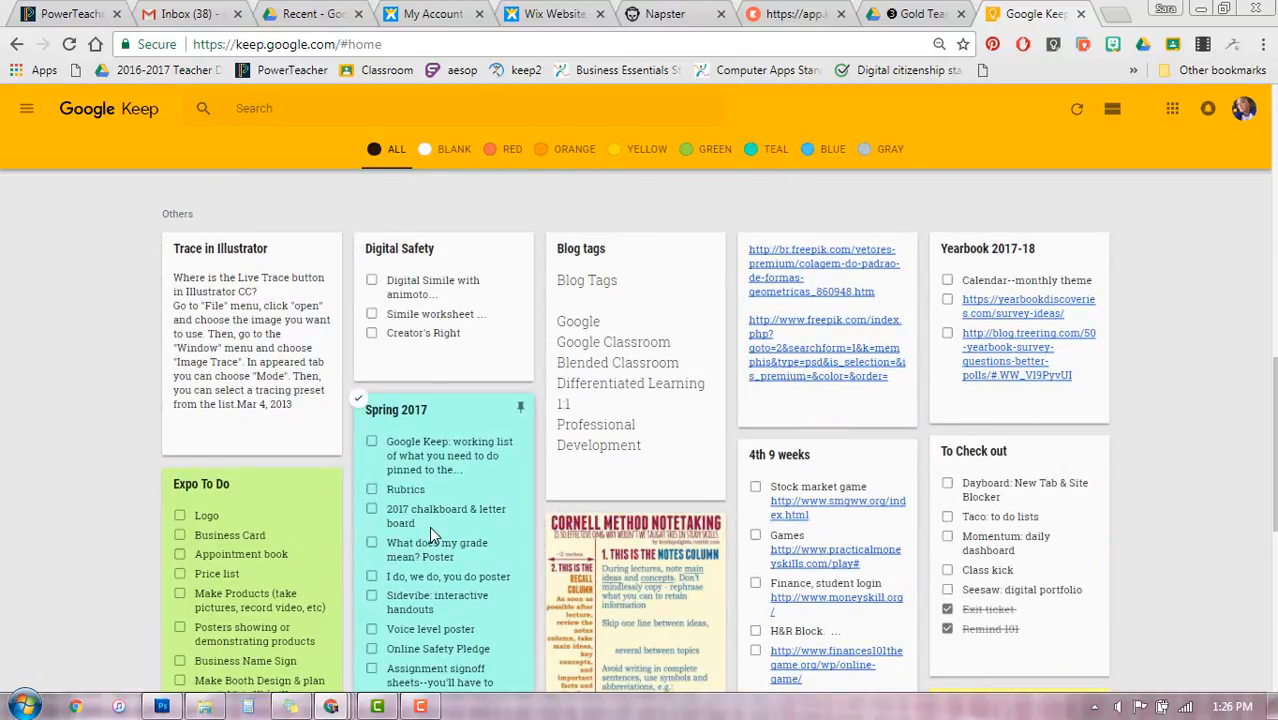
{"action": "scroll", "coordinate": [429, 526], "scroll_direction": "down", "scroll_amount": 5}
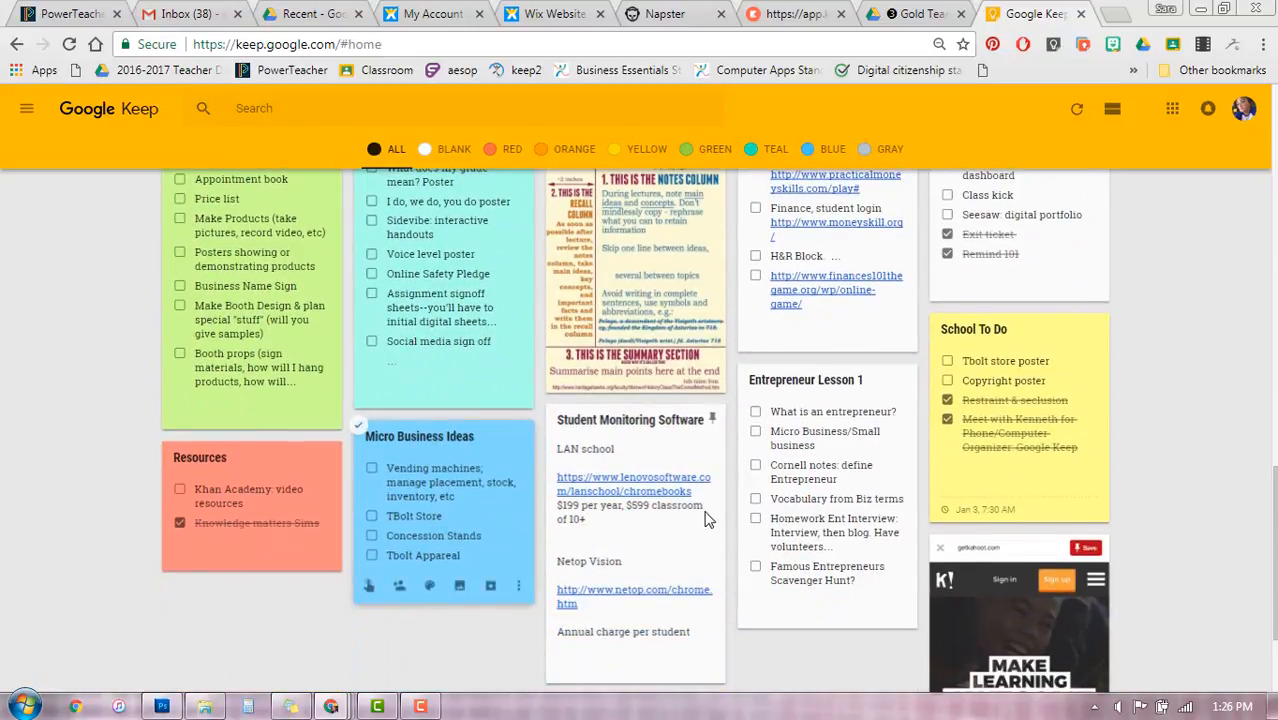
{"action": "scroll", "coordinate": [707, 516], "scroll_direction": "down", "scroll_amount": 1}
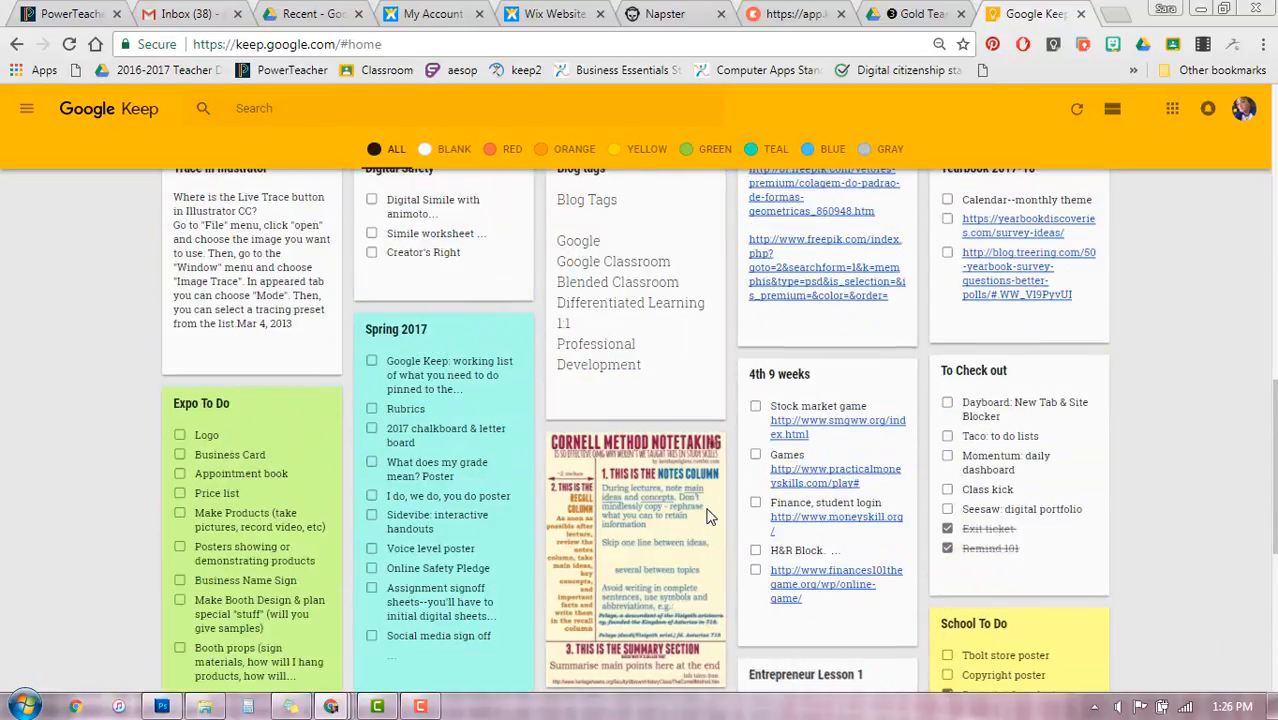
{"action": "scroll", "coordinate": [707, 516], "scroll_direction": "up", "scroll_amount": 3}
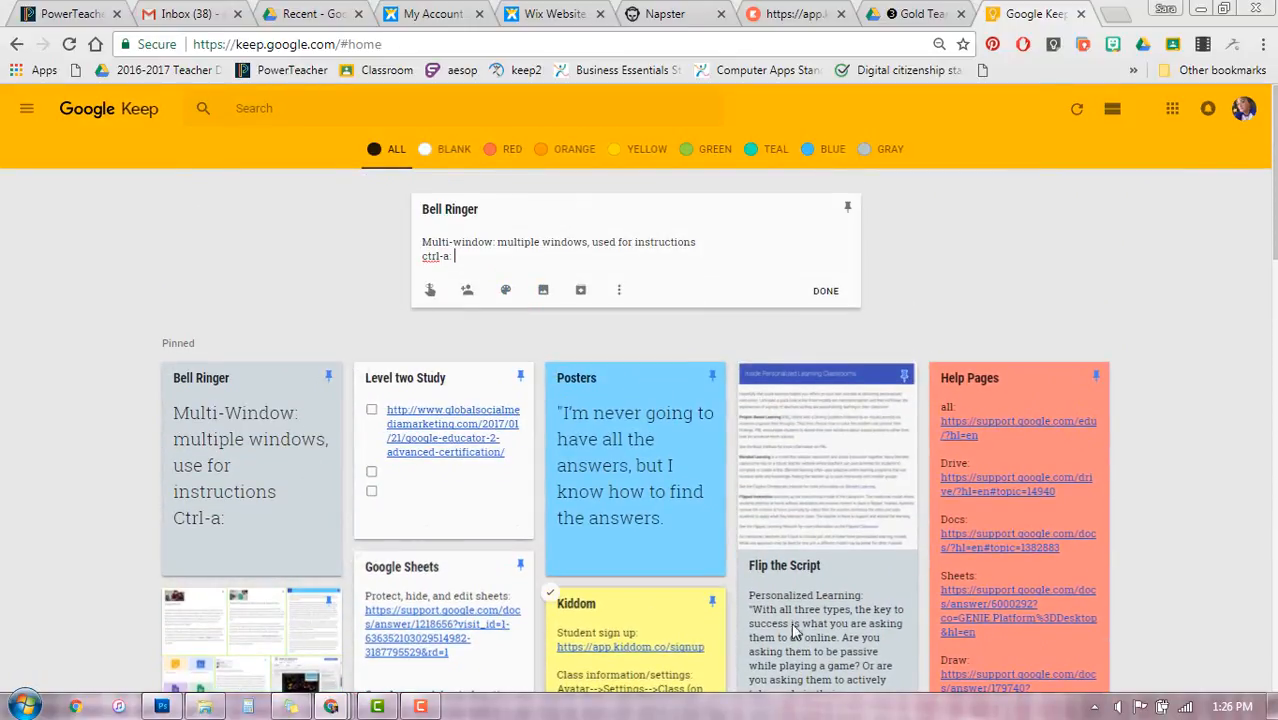
Pin the new Bell Ringer note and finish editing it
{"action": "key", "text": "ctrl"}
{"action": "key", "text": "ctrl"}
{"action": "key", "text": "ctrl"}
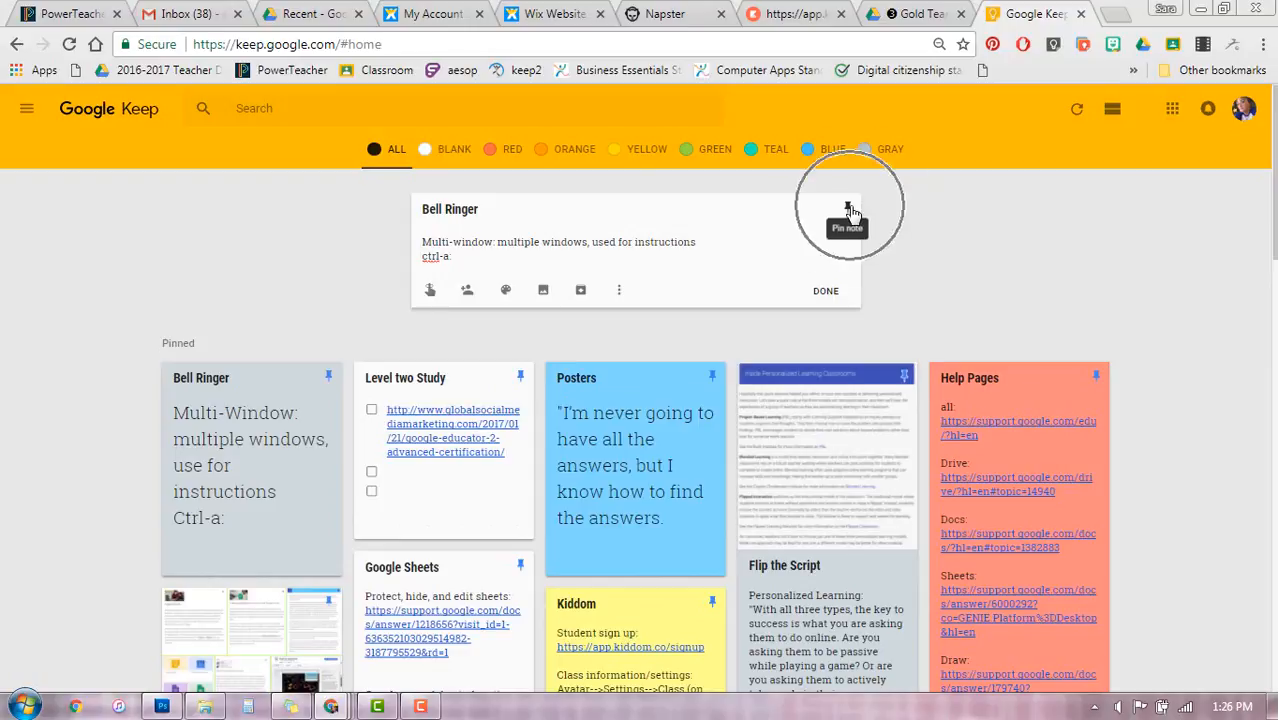
{"action": "key", "text": "ctrl"}
{"action": "key", "text": "ctrl"}
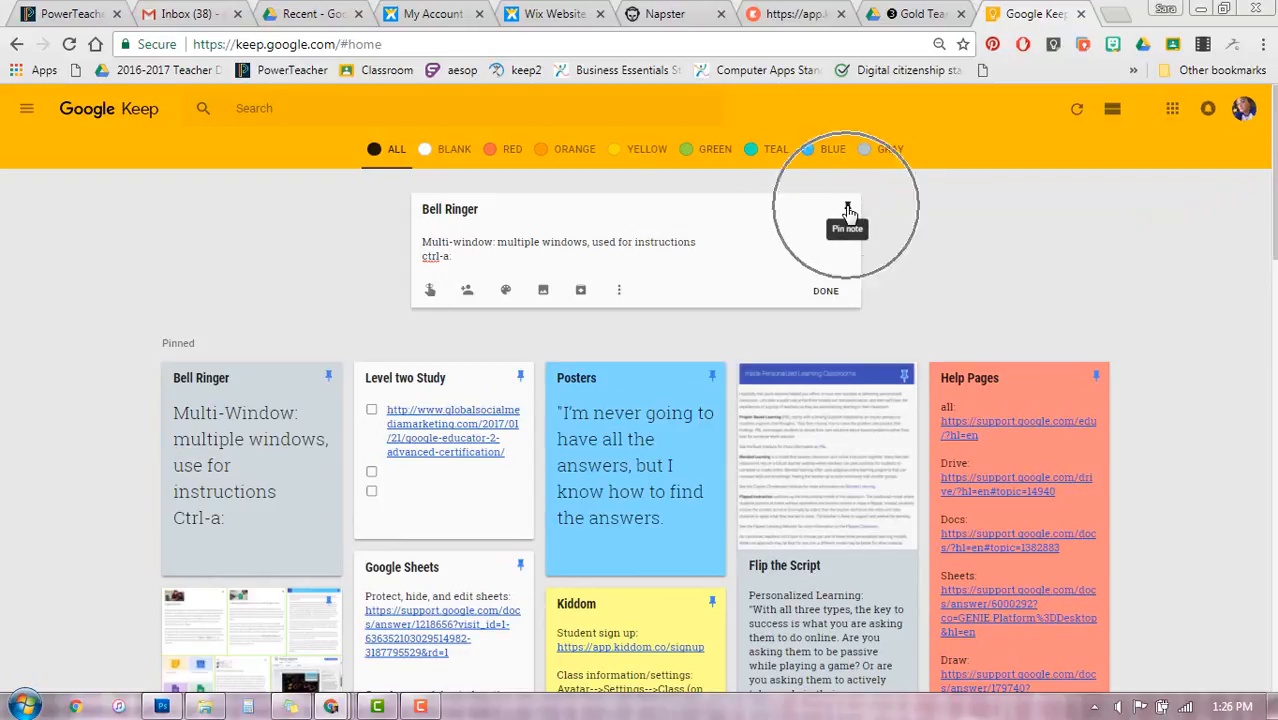
{"action": "left_click", "coordinate": [848, 210]}
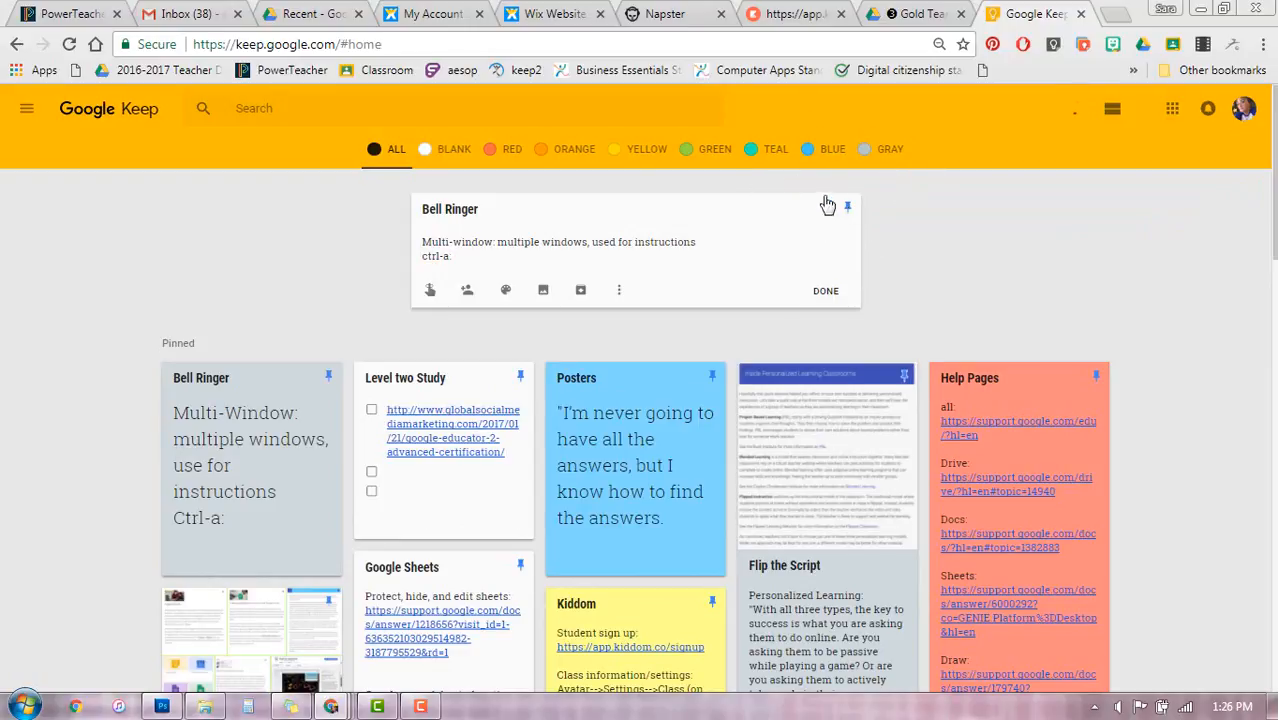
{"action": "left_click", "coordinate": [822, 306]}
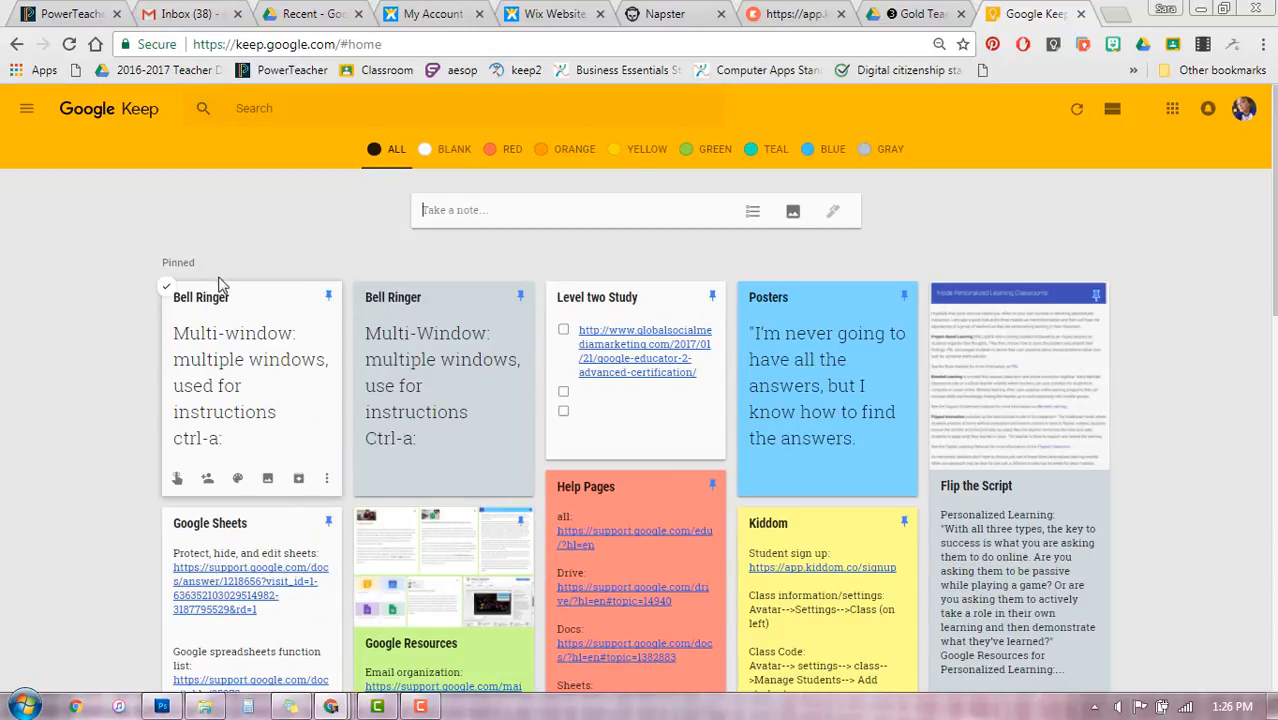
Open the new white Bell Ringer note and view its reminder and collaborator options without setting either
{"action": "left_click", "coordinate": [258, 377]}
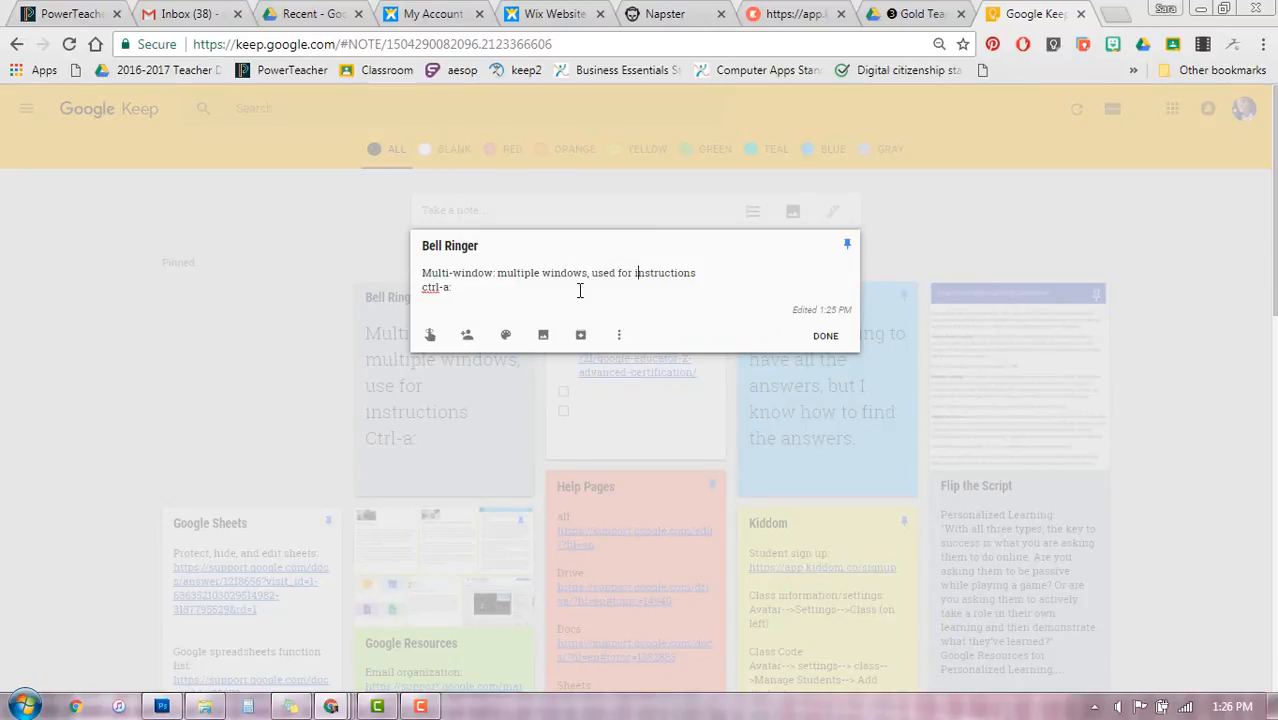
{"action": "left_click", "coordinate": [431, 340]}
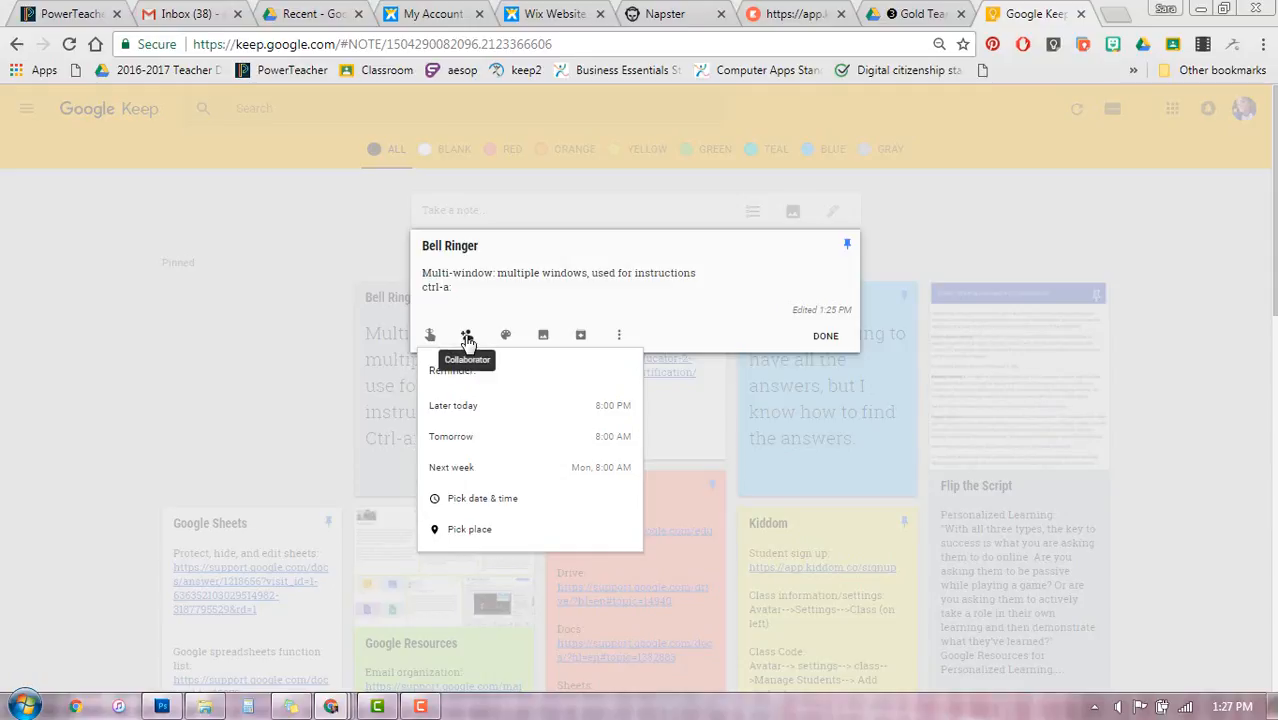
{"action": "left_click", "coordinate": [467, 336]}
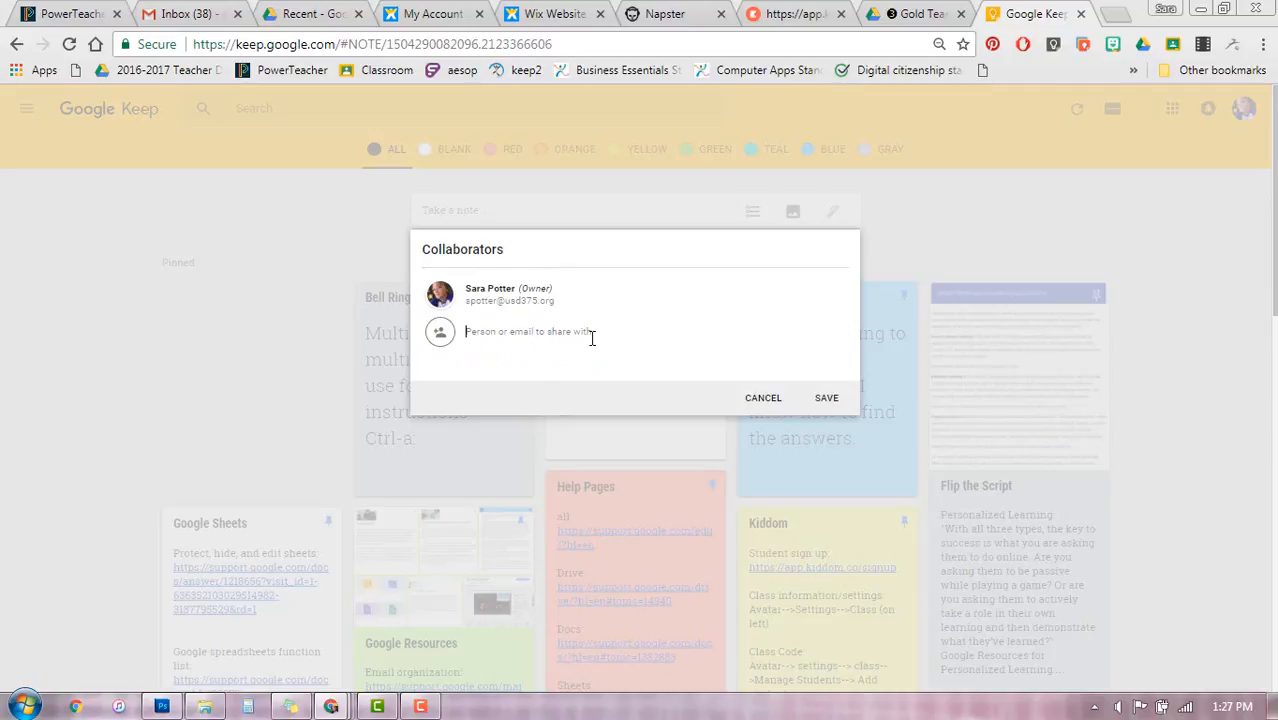
{"action": "left_click", "coordinate": [763, 398]}
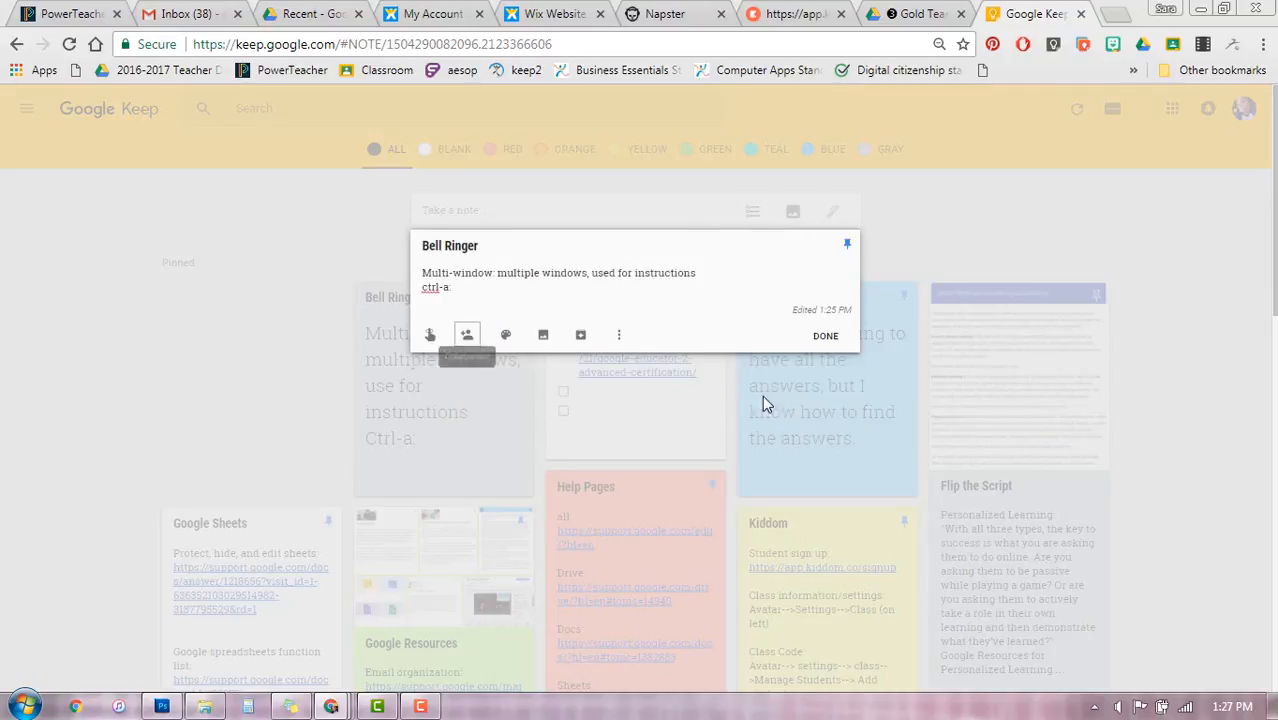
Change the colour of the open Bell Ringer note to teal
{"action": "left_click", "coordinate": [507, 340]}
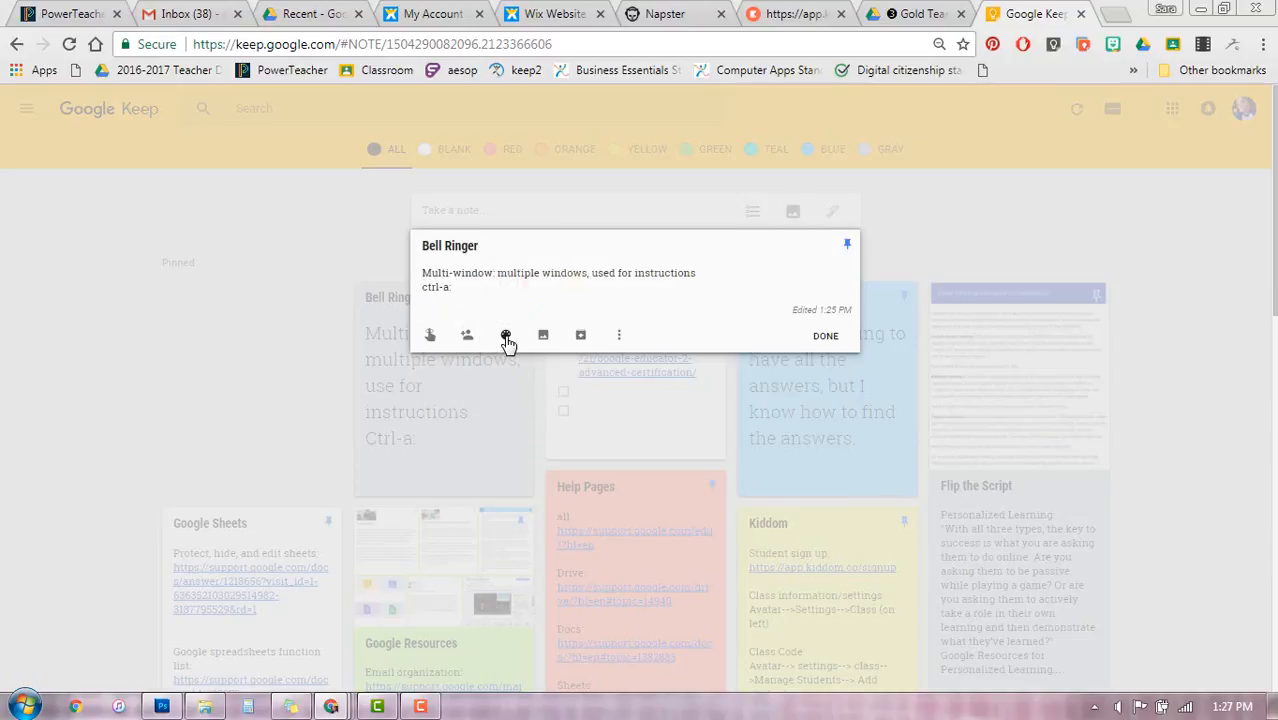
{"action": "mouse_move", "coordinate": [506, 338]}
{"action": "left_click", "coordinate": [553, 308]}
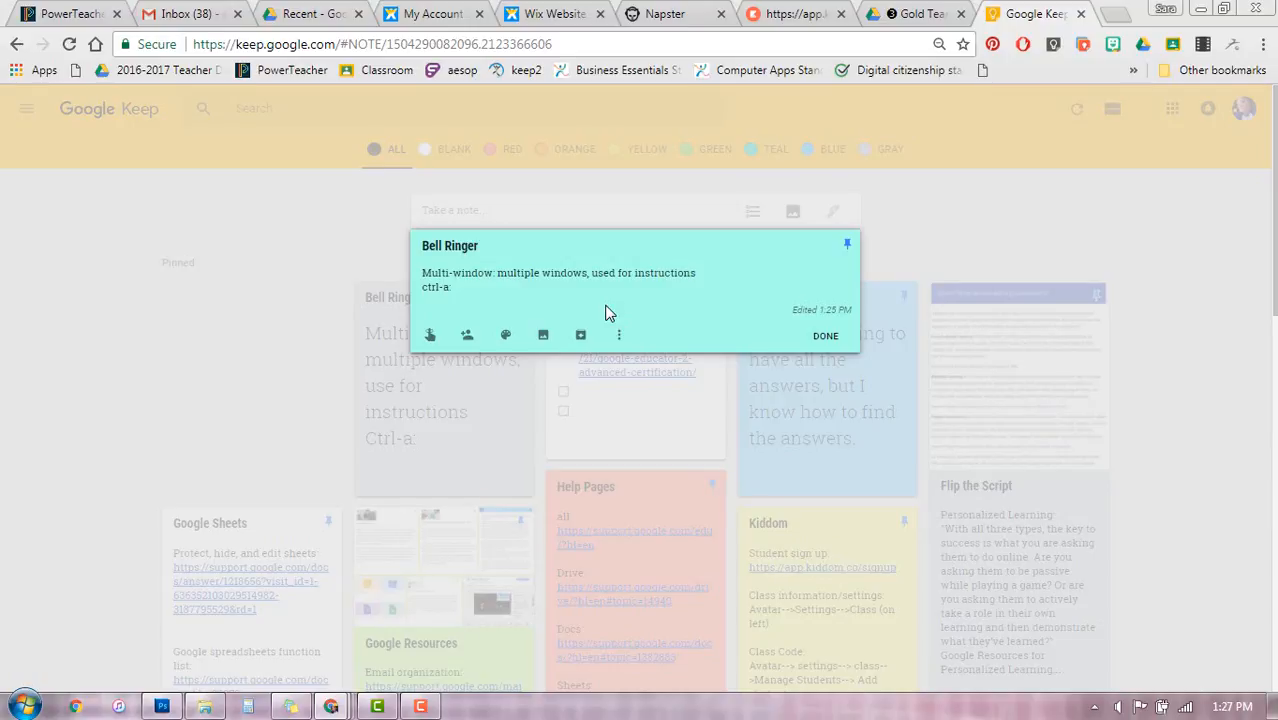
Add the image IMG_0415 from the Desktop to the Bell Ringer note and close the note
{"action": "left_click", "coordinate": [542, 337]}
{"action": "key", "text": "ctrl"}
{"action": "key", "text": "ctrl"}
{"action": "key", "text": "ctrl"}
{"action": "key", "text": "ctrl"}
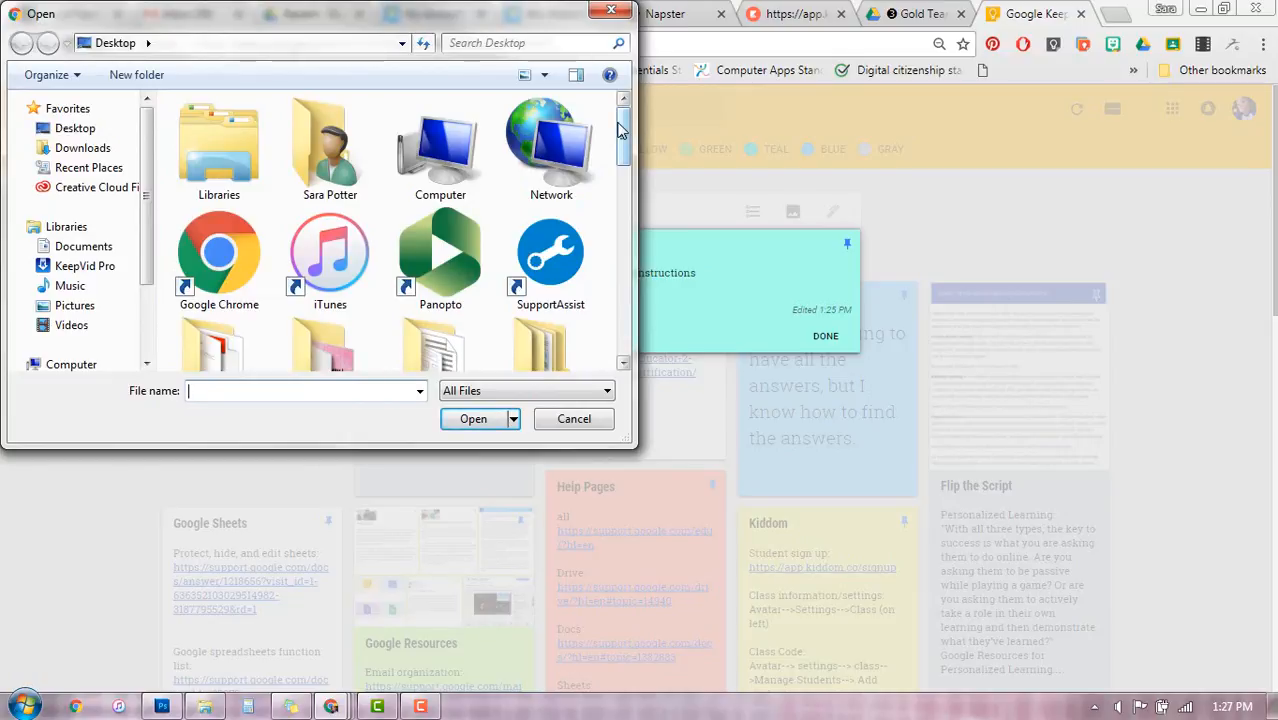
{"action": "left_click_drag", "start_coordinate": [620, 130], "coordinate": [629, 278]}
{"action": "left_click", "coordinate": [440, 234]}
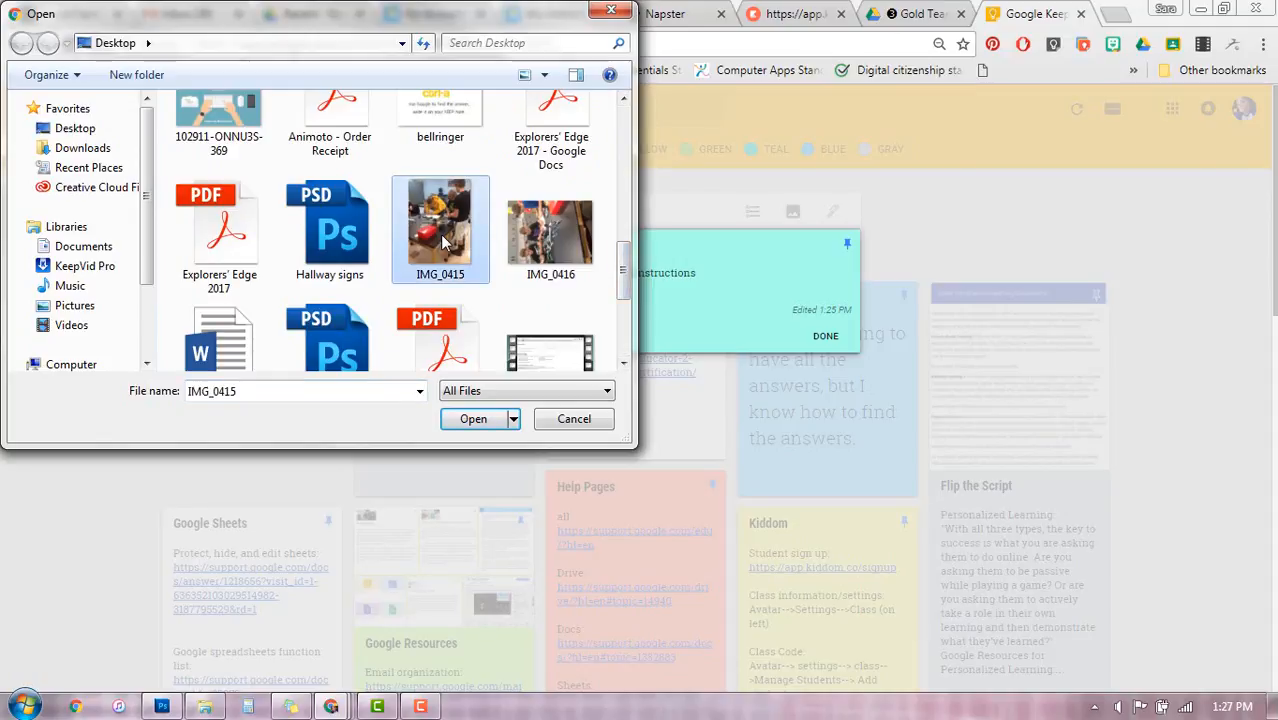
{"action": "double_click", "coordinate": [440, 234]}
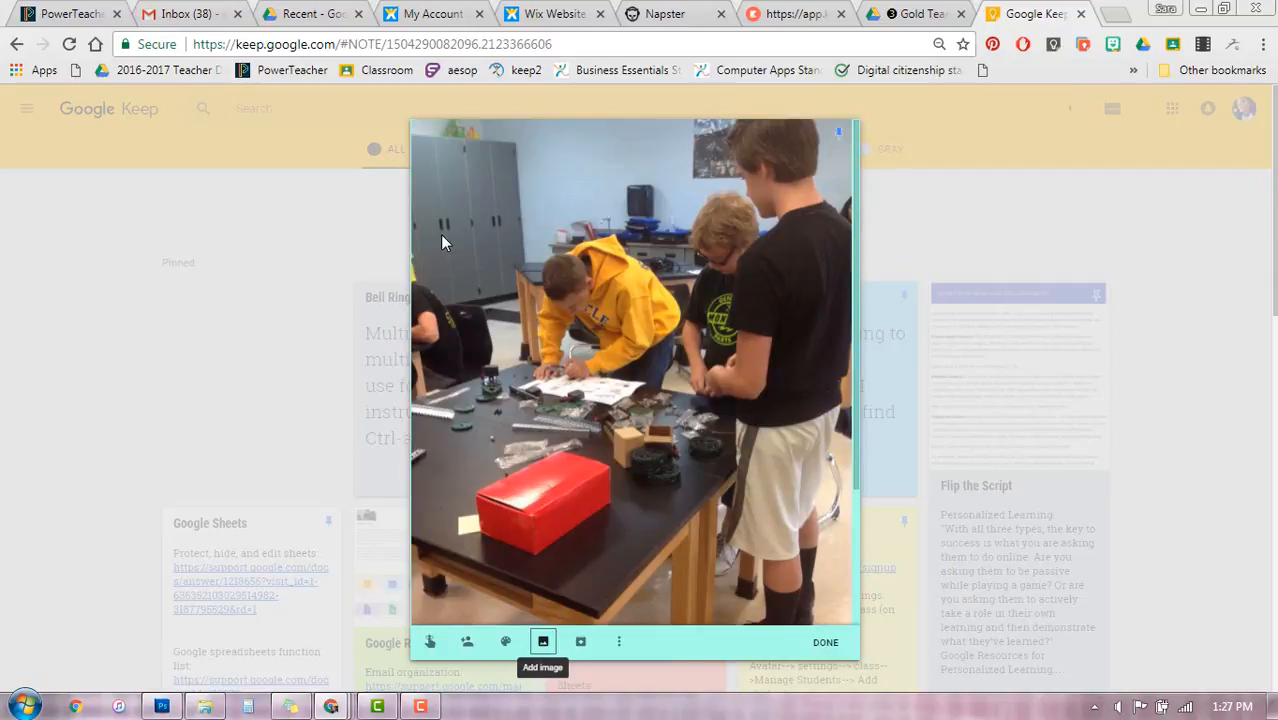
{"action": "scroll", "coordinate": [718, 374], "scroll_direction": "down", "scroll_amount": 3}
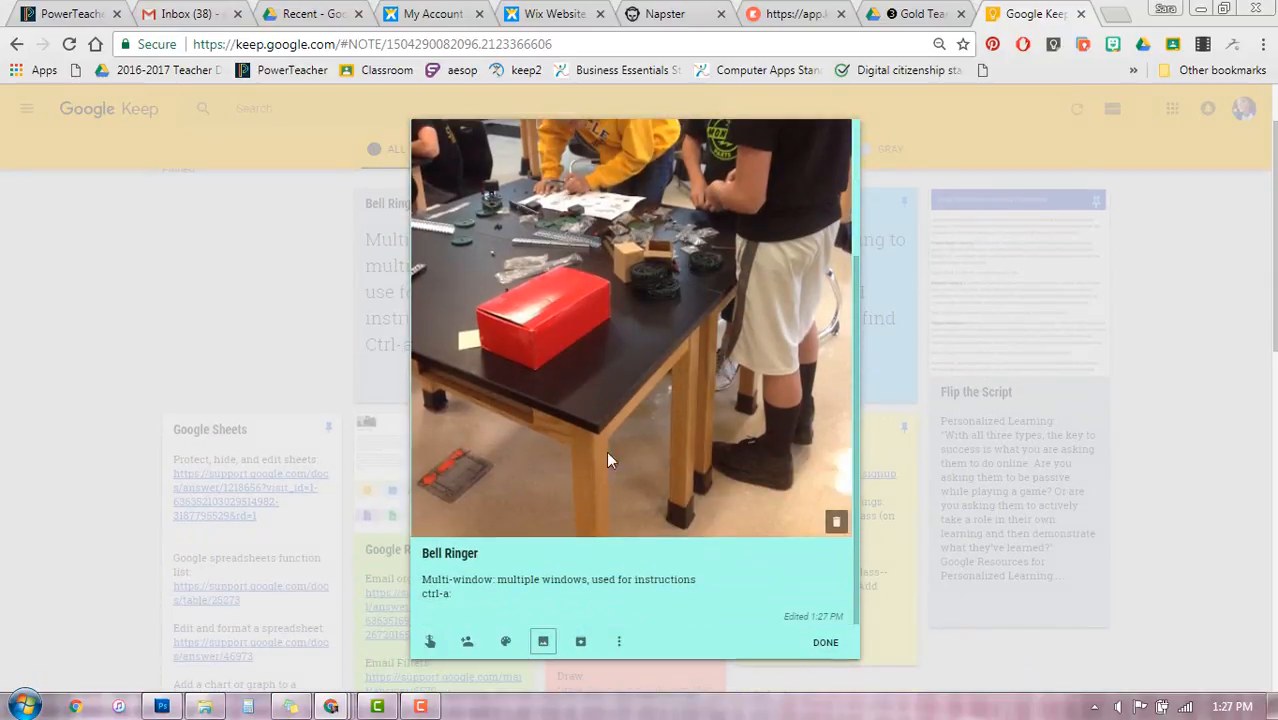
{"action": "left_click", "coordinate": [824, 645]}
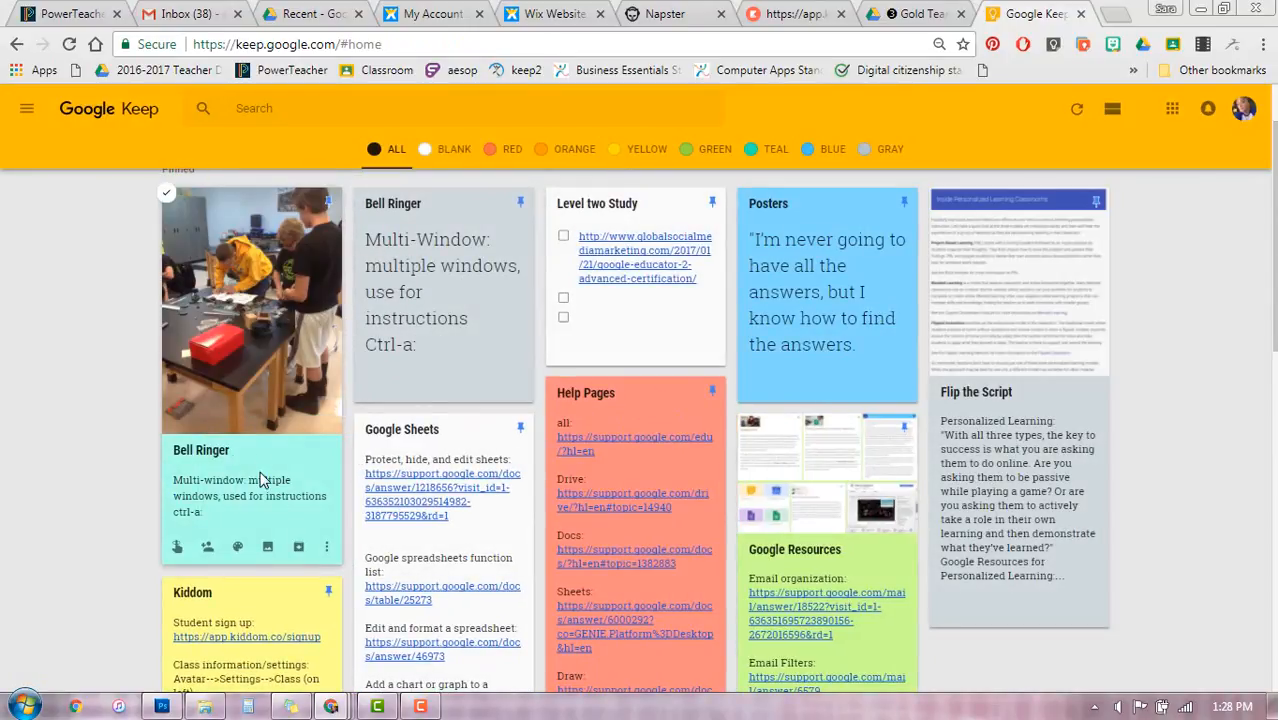
Reopen the teal Bell Ringer note, view its photo at full size, and return to the note's text
{"action": "left_click", "coordinate": [271, 310]}
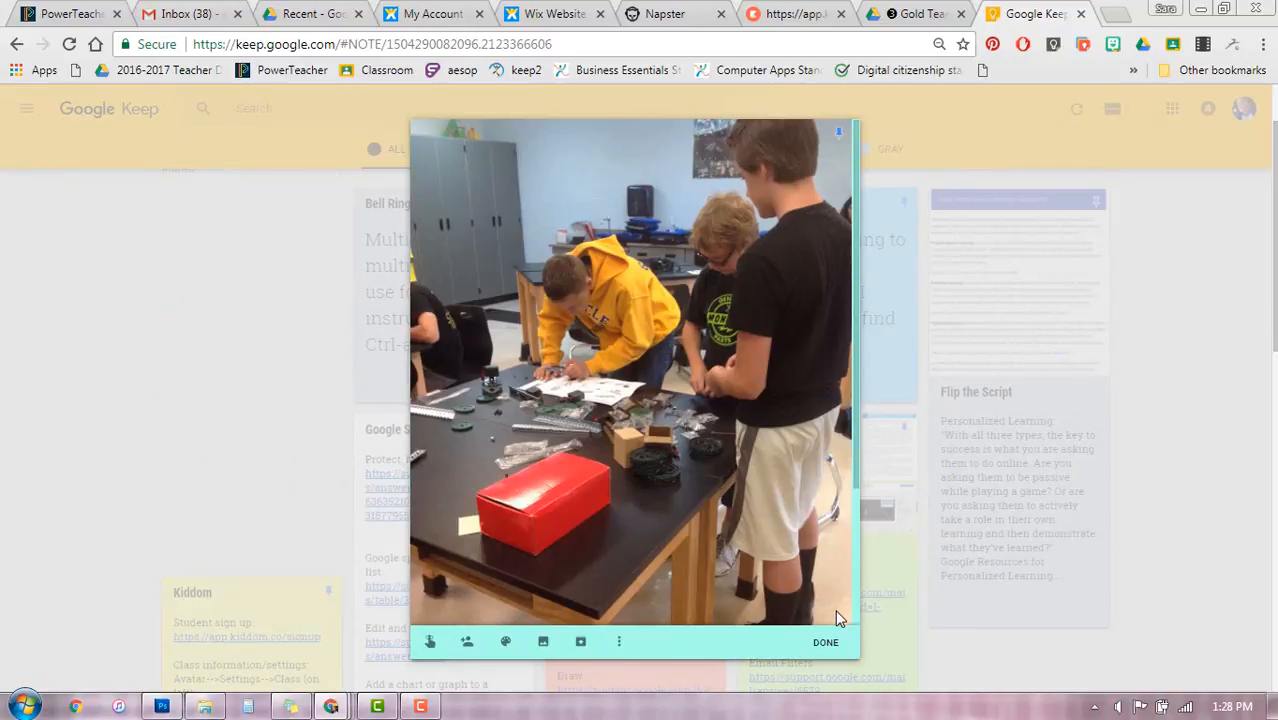
{"action": "left_click", "coordinate": [837, 618]}
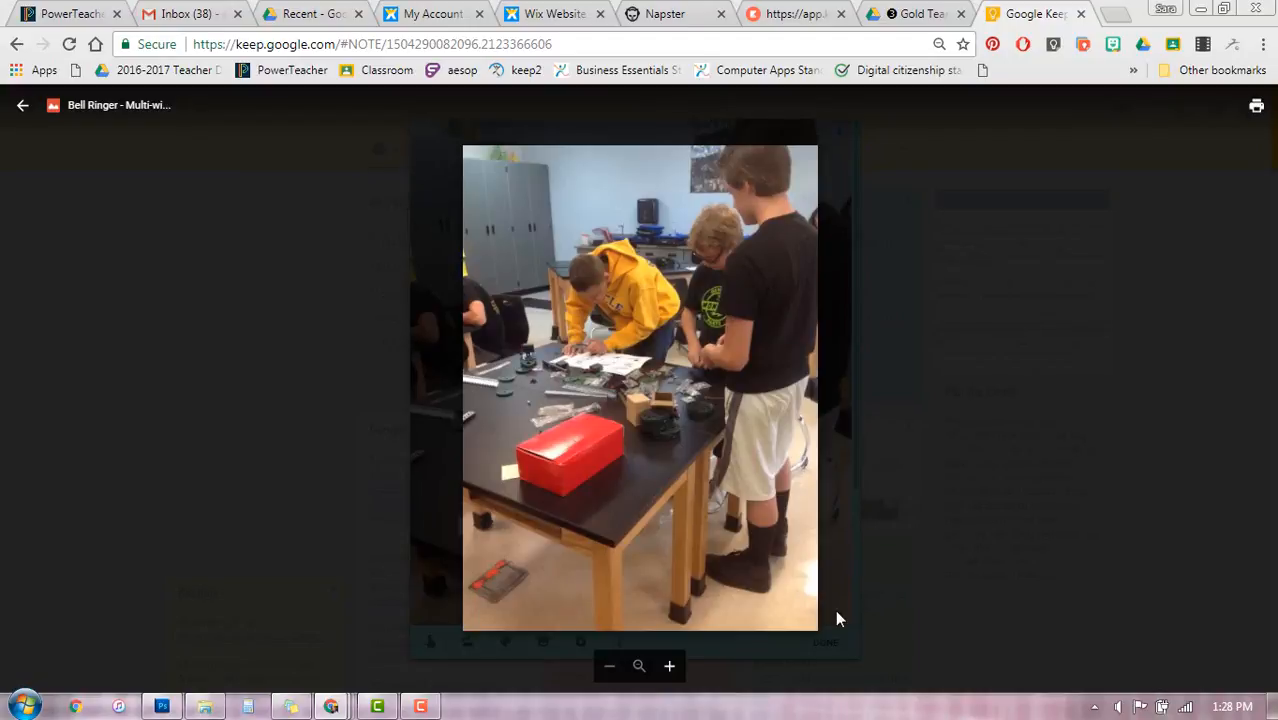
{"action": "left_click", "coordinate": [23, 106]}
{"action": "scroll", "coordinate": [776, 580], "scroll_direction": "down", "scroll_amount": 3}
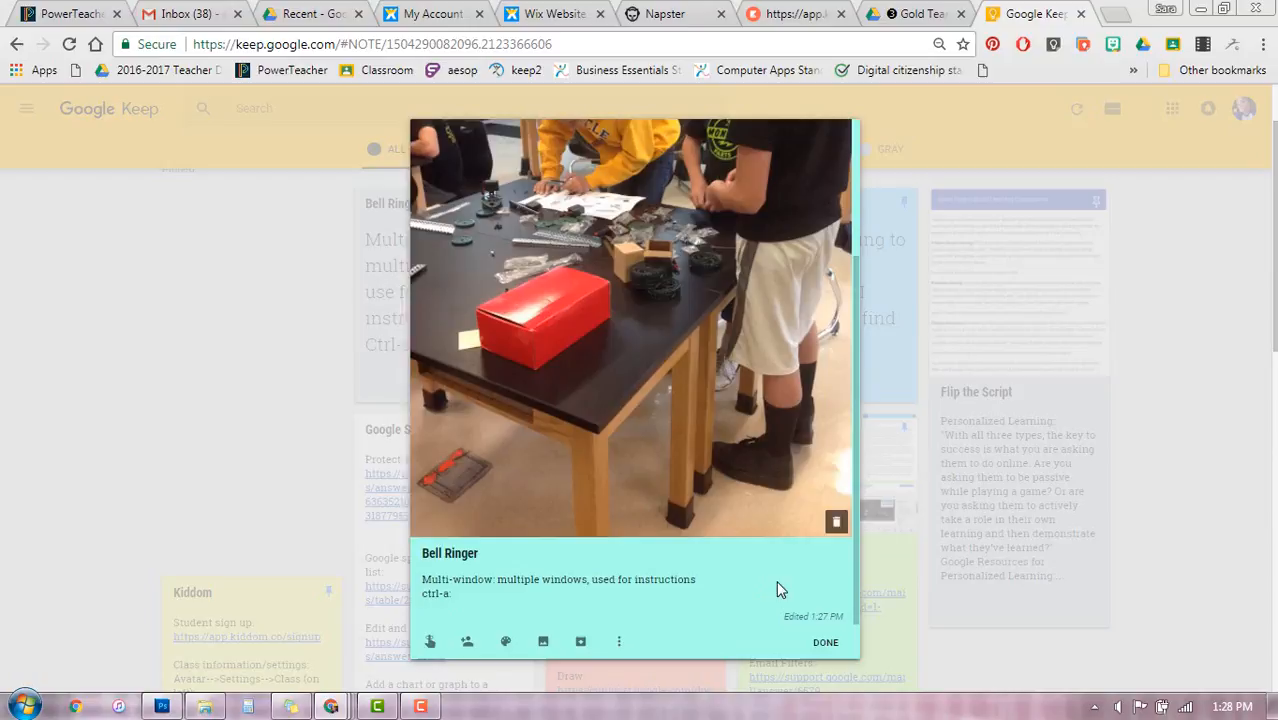
Delete the photo from the teal Bell Ringer note and close the note
{"action": "left_click", "coordinate": [836, 521]}
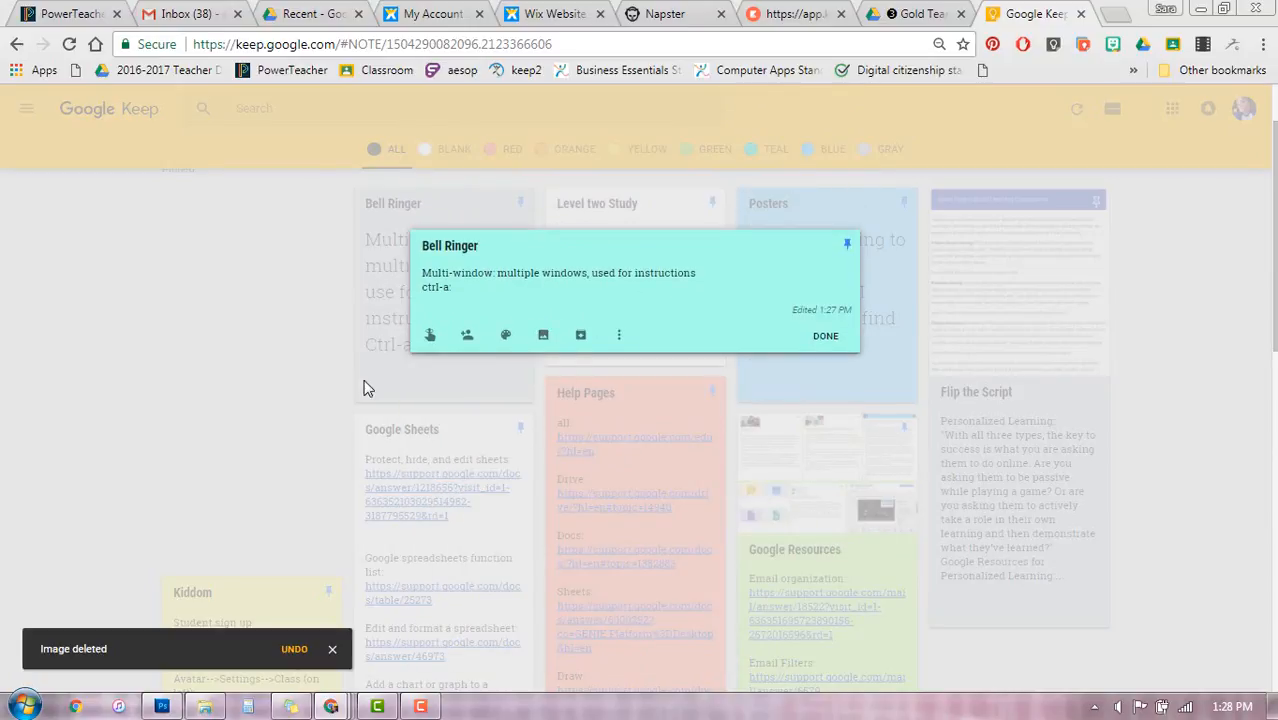
{"action": "left_click", "coordinate": [335, 382]}
Open the green Google Resources note to view its attached images, and close it without changes
{"action": "scroll", "coordinate": [461, 426], "scroll_direction": "down", "scroll_amount": 4}
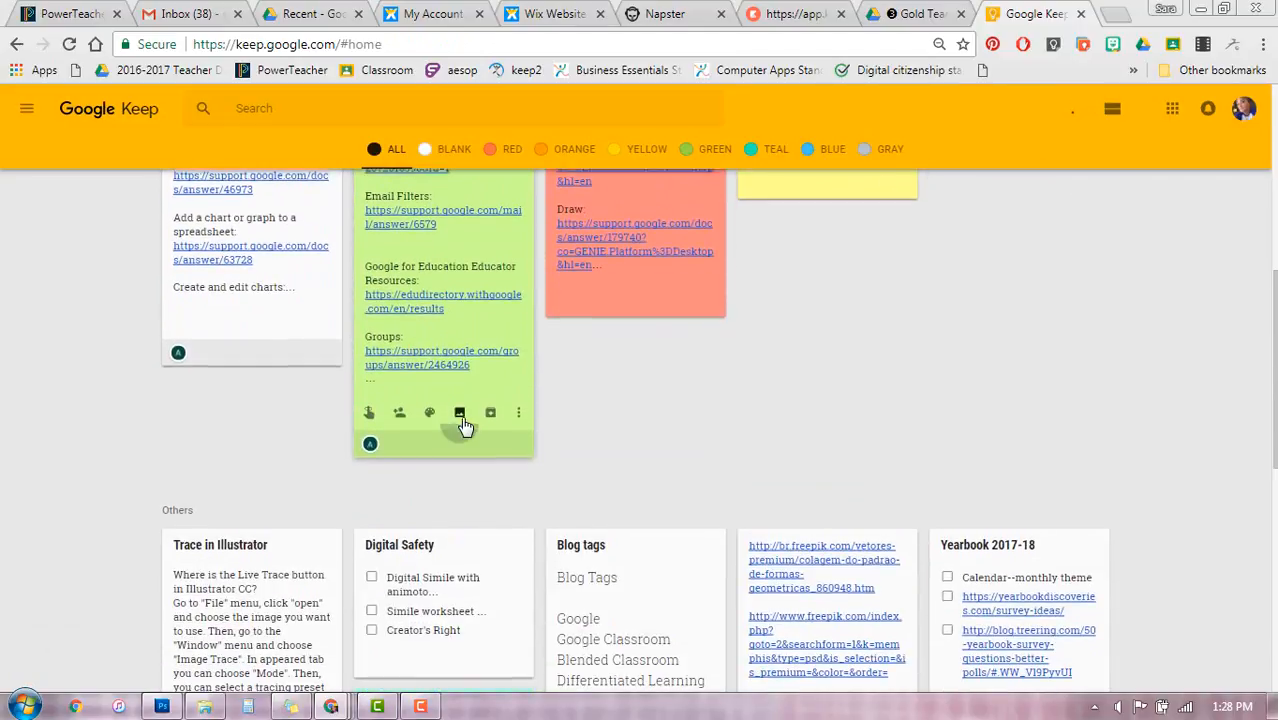
{"action": "scroll", "coordinate": [450, 410], "scroll_direction": "up", "scroll_amount": 3}
{"action": "left_click", "coordinate": [420, 324]}
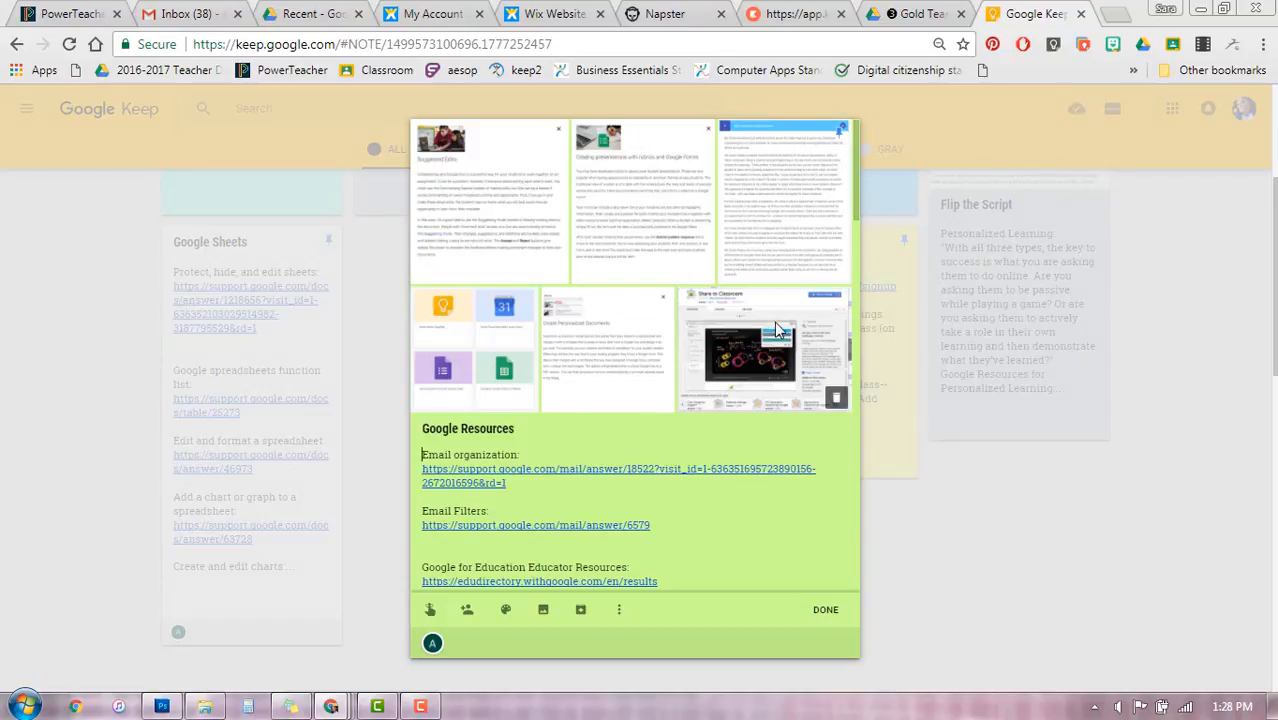
{"action": "left_click", "coordinate": [116, 339]}
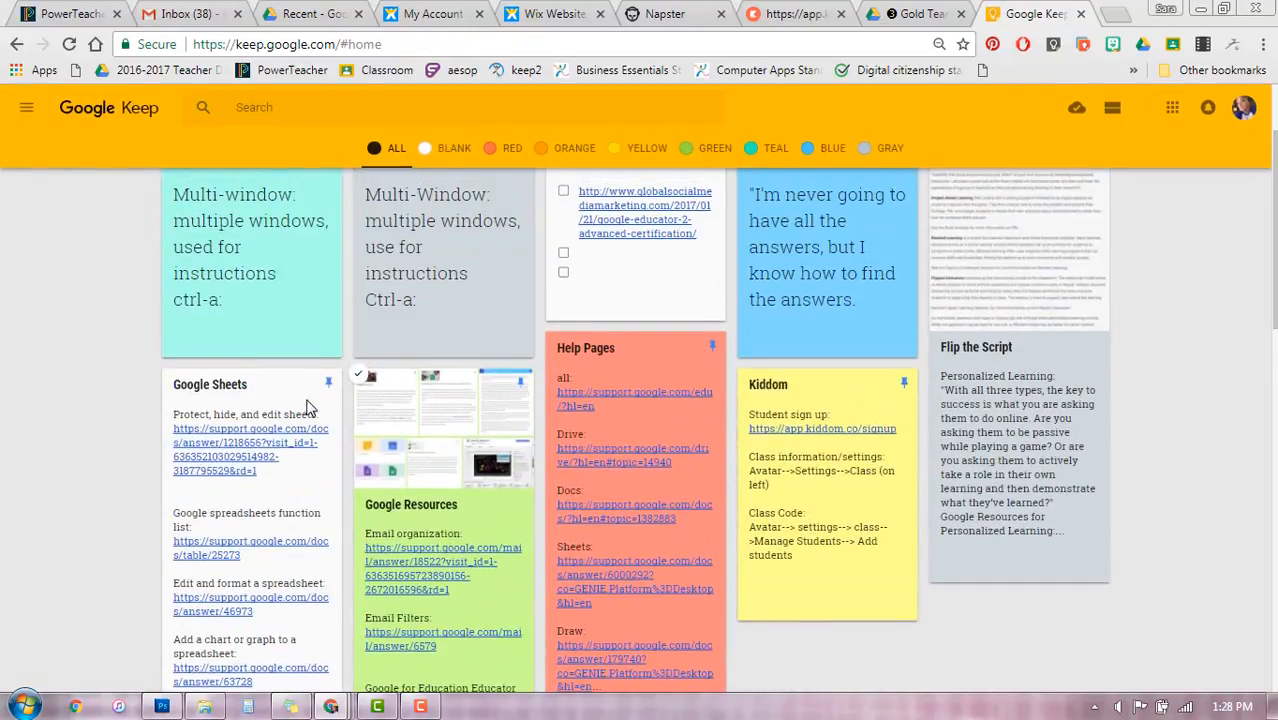
Reopen the teal Bell Ringer note and show checkboxes for its text lines
{"action": "left_click", "coordinate": [262, 287]}
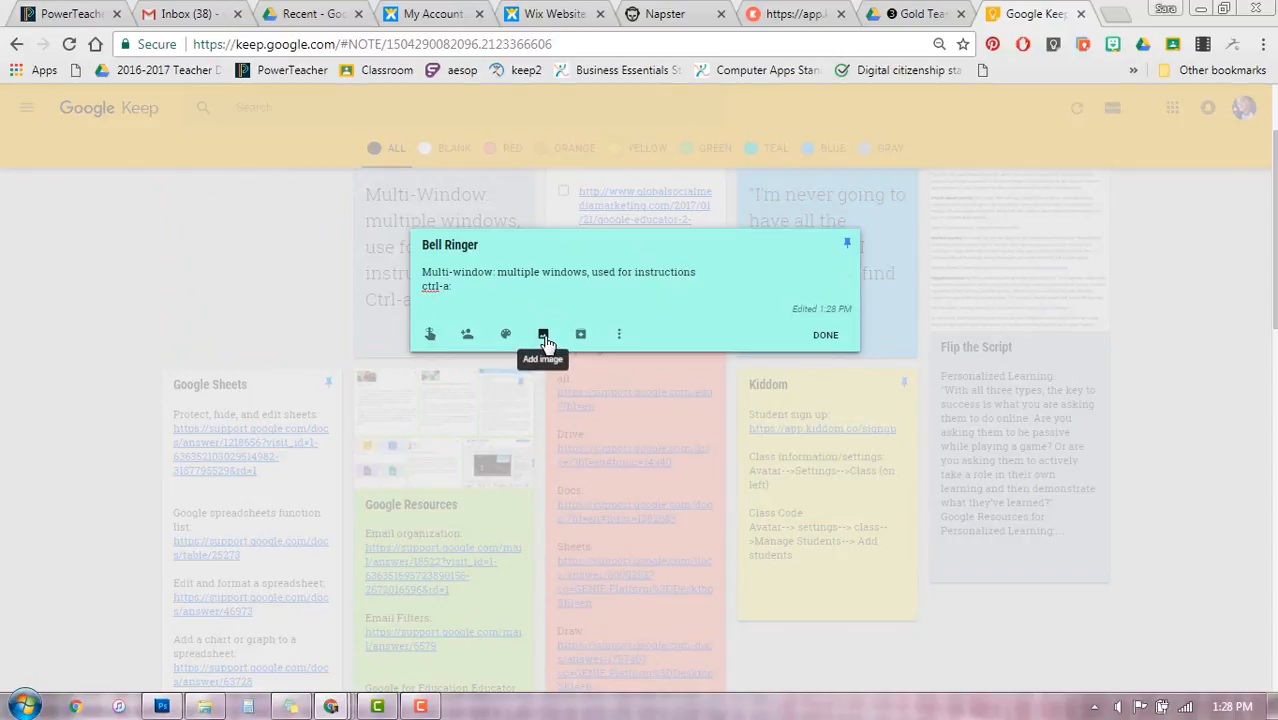
{"action": "left_click", "coordinate": [581, 336]}
{"action": "left_click", "coordinate": [619, 337]}
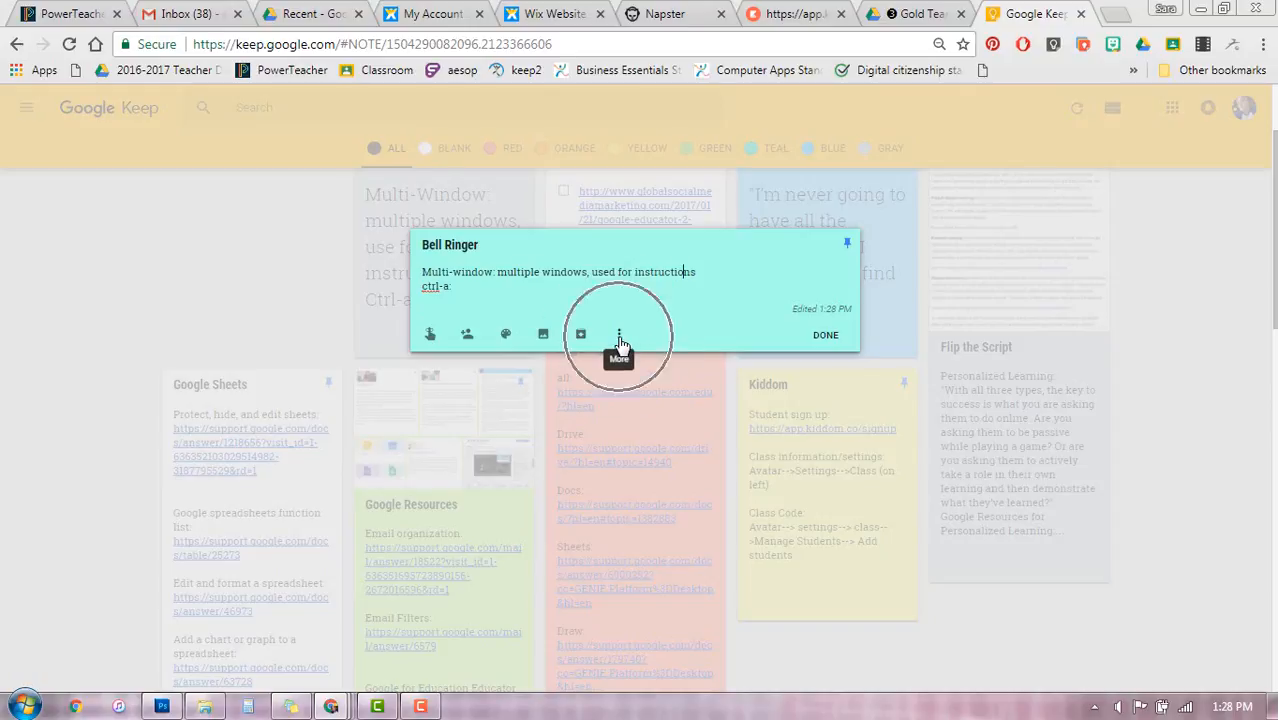
{"action": "left_click", "coordinate": [620, 340]}
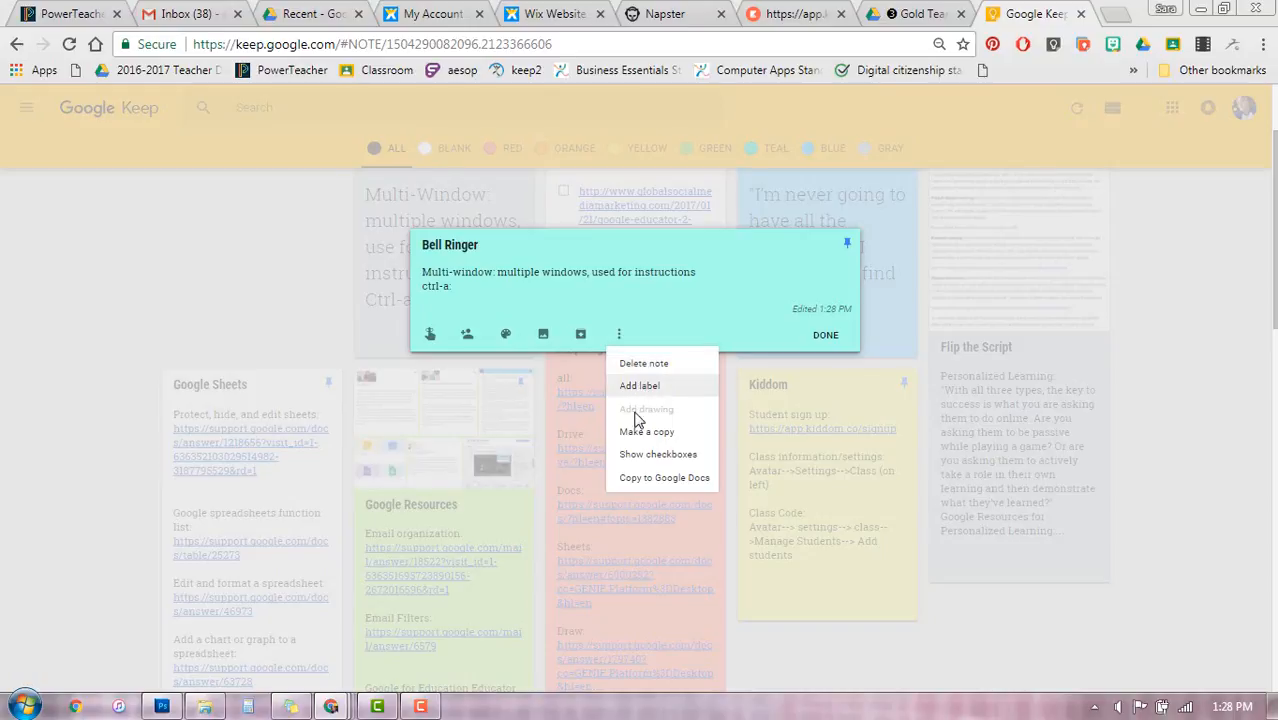
{"action": "left_click", "coordinate": [668, 466]}
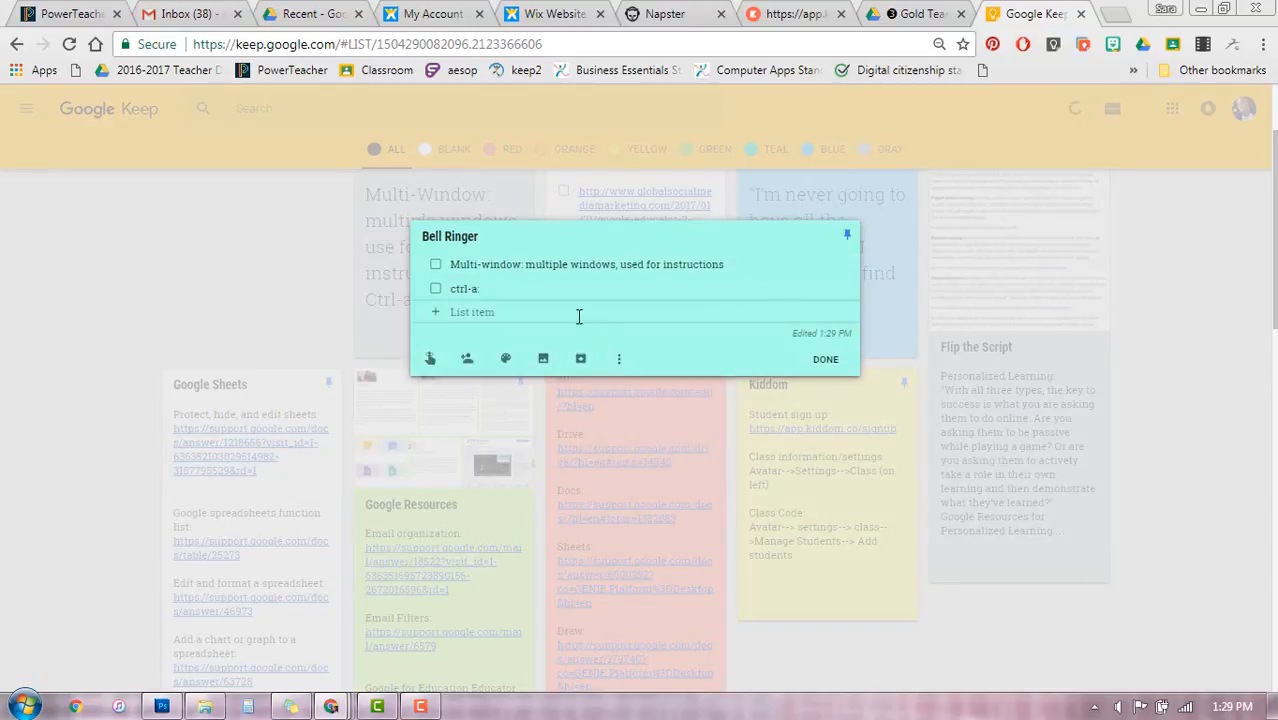
Check and uncheck the ctrl-a item in the Bell Ringer checklist, and try moving it within the list
{"action": "left_click", "coordinate": [435, 288]}
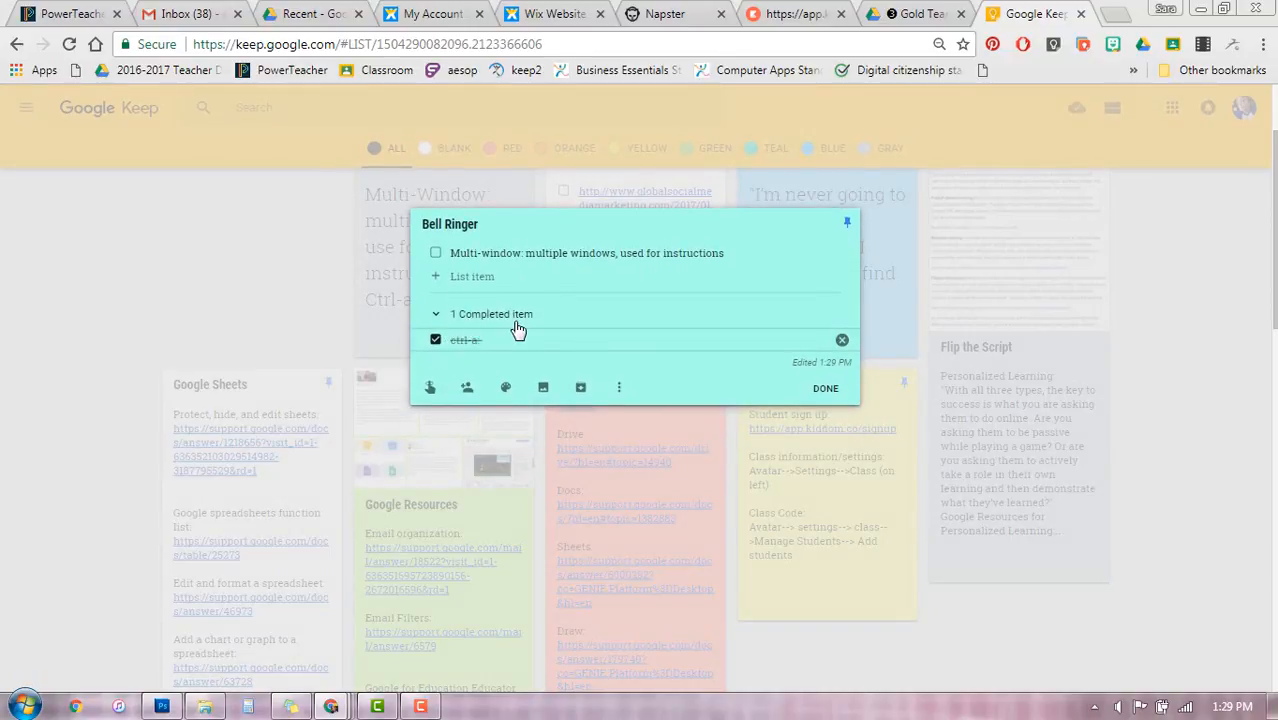
{"action": "left_click", "coordinate": [435, 341]}
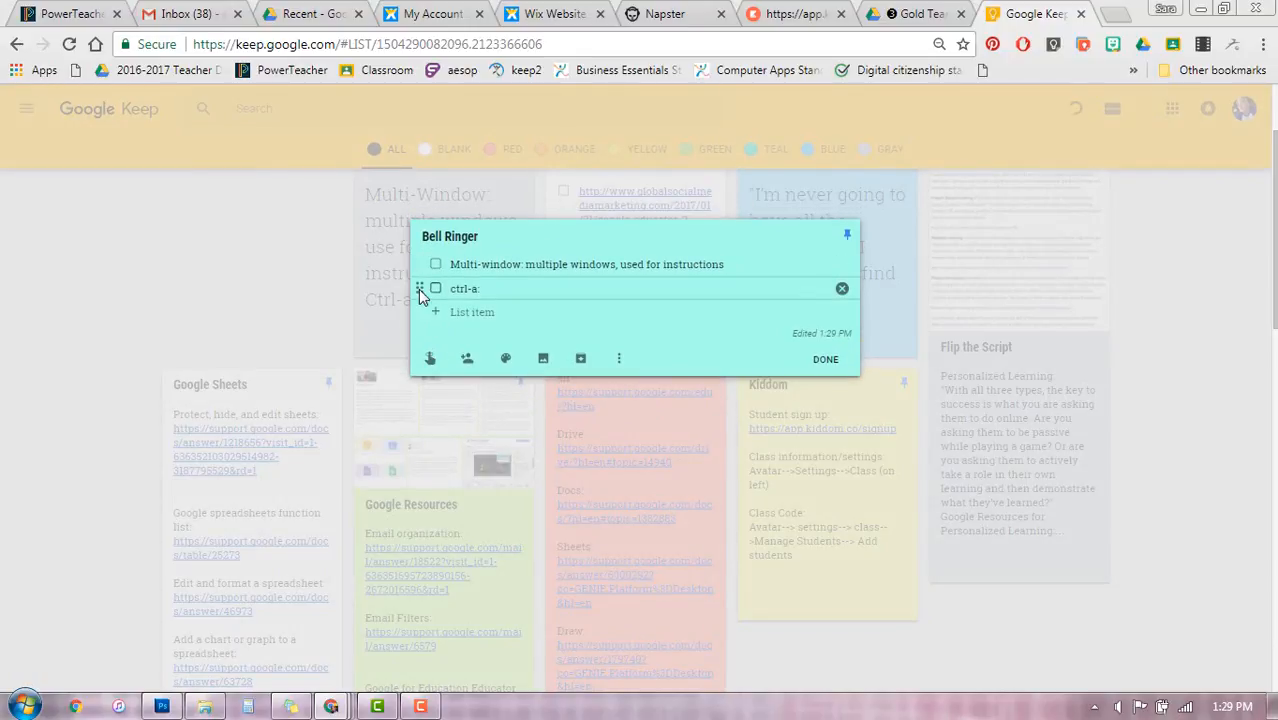
{"action": "mouse_move", "coordinate": [418, 289]}
{"action": "left_mouse_down"}
{"action": "mouse_move", "coordinate": [422, 257]}
{"action": "mouse_move", "coordinate": [425, 285]}
{"action": "left_mouse_up"}
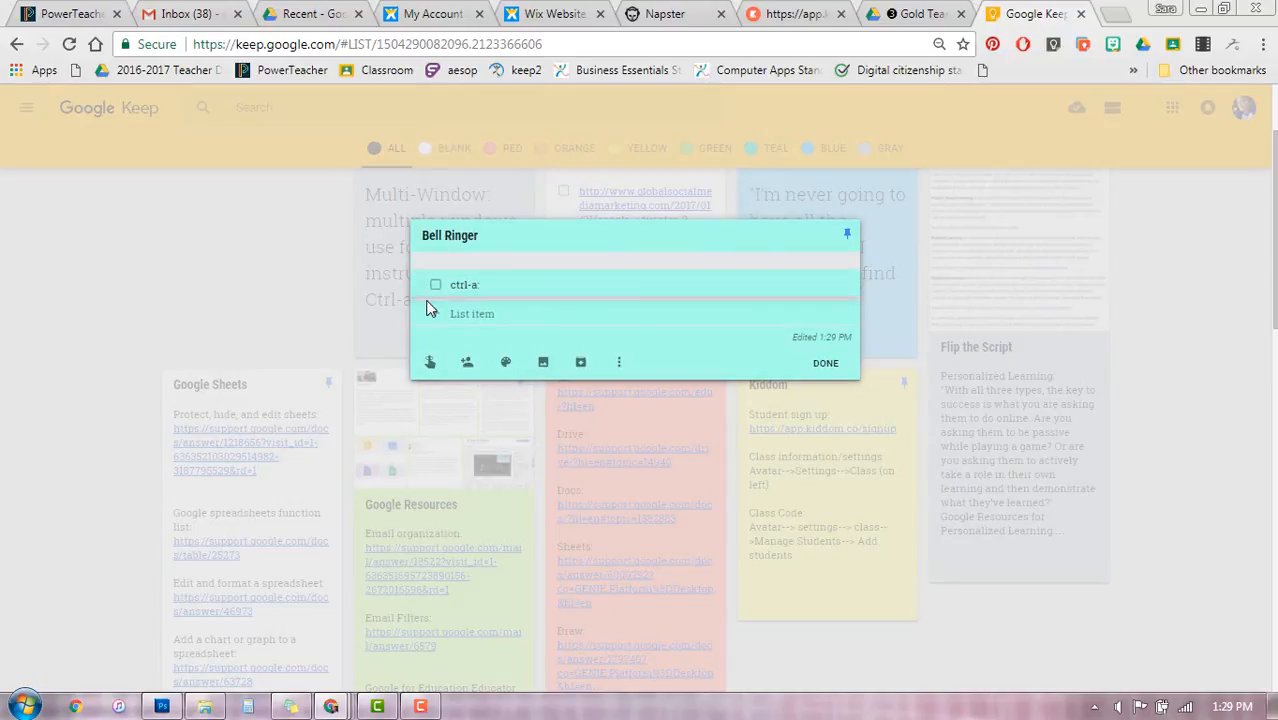
Hide the checkboxes in the Bell Ringer note to turn the checklist back into plain text
{"action": "left_click", "coordinate": [619, 362]}
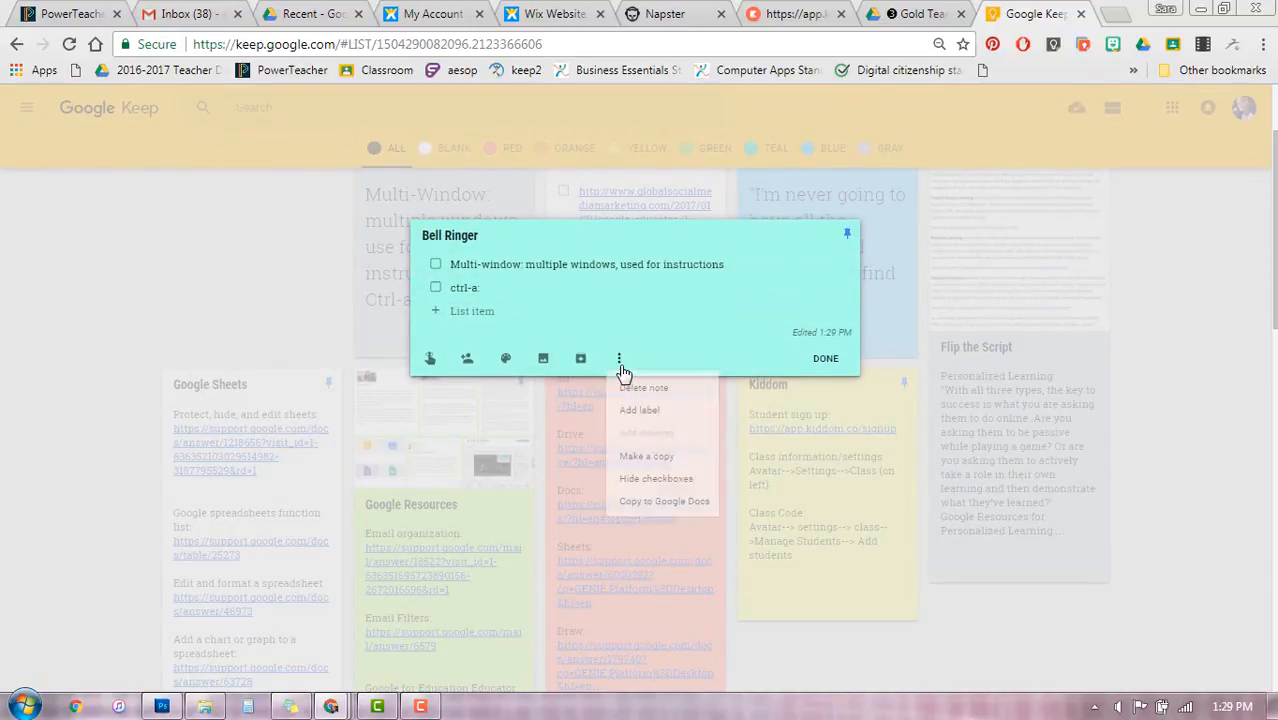
{"action": "left_click", "coordinate": [655, 480]}
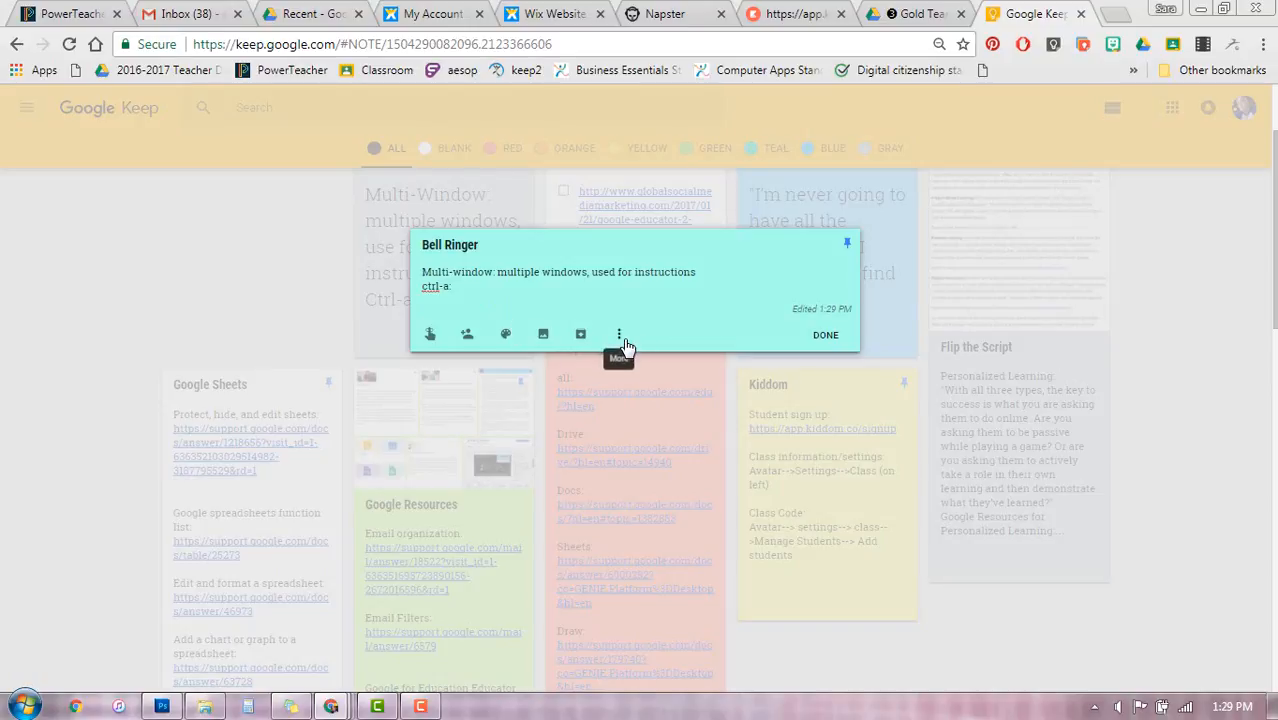
View the Bell Ringer note's further options, including Copy to Google Docs, without choosing any, and close the note
{"action": "left_click", "coordinate": [622, 341]}
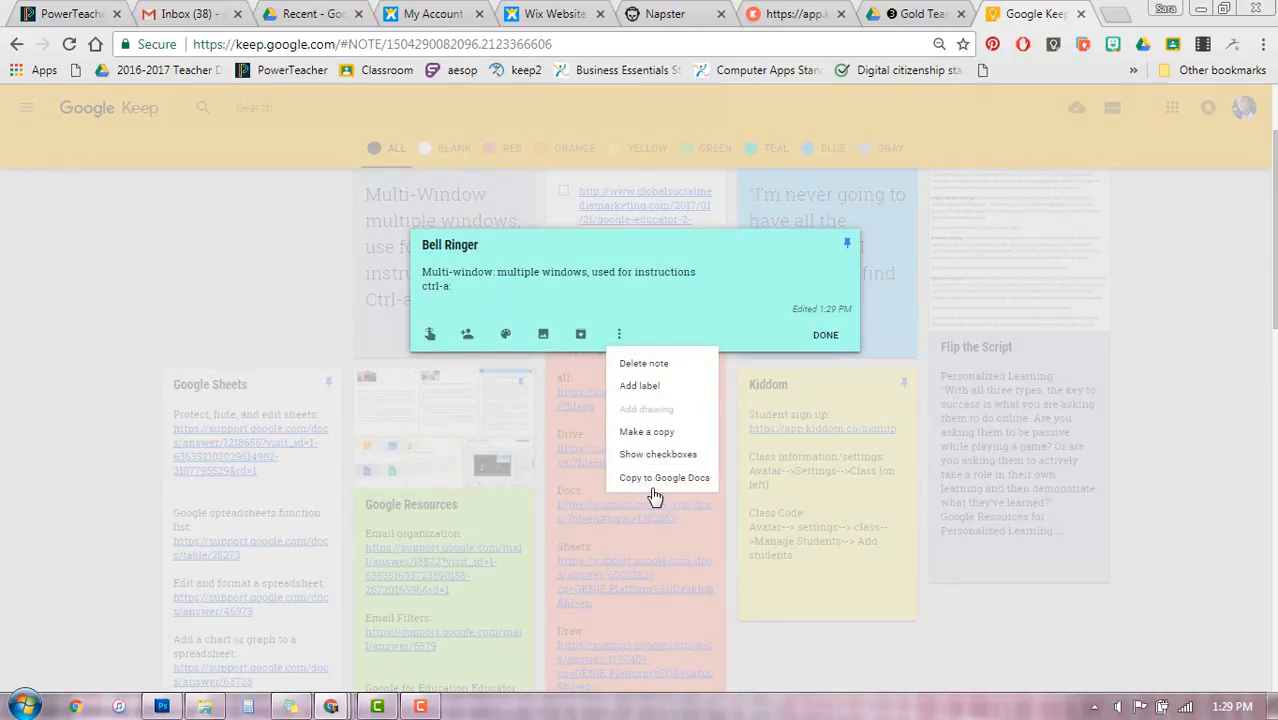
{"action": "left_click", "coordinate": [705, 297]}
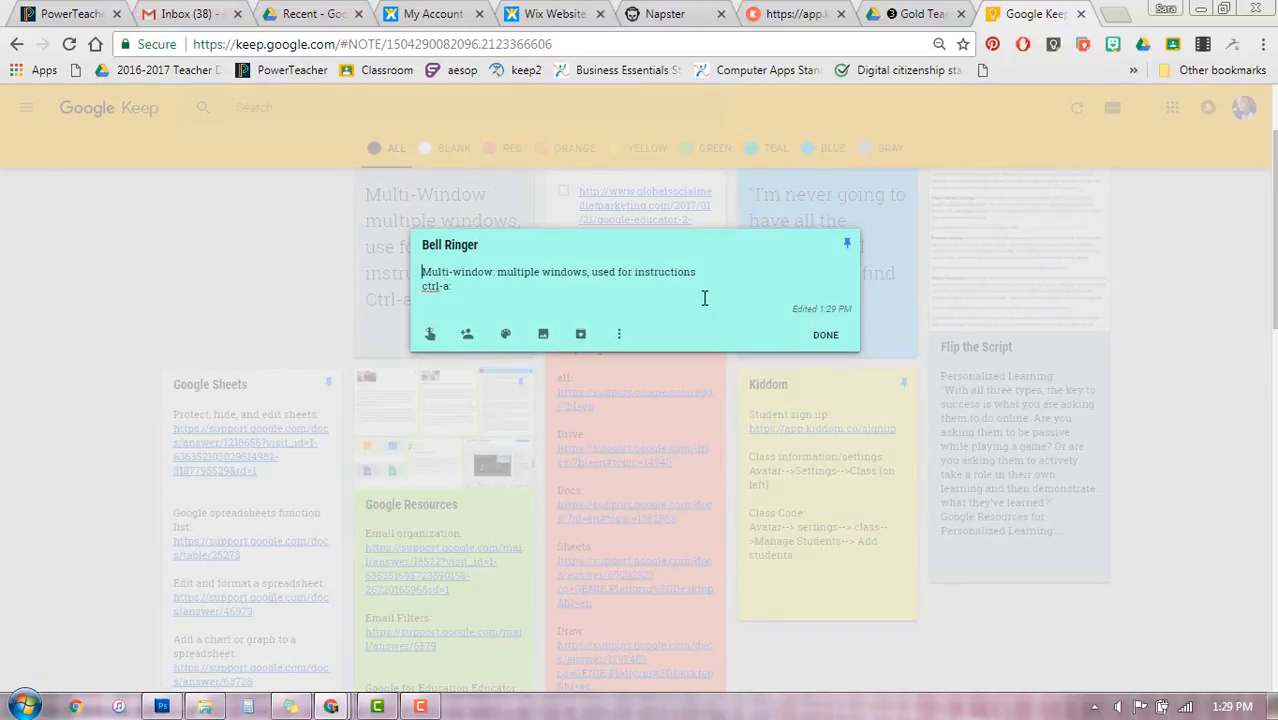
{"action": "left_click", "coordinate": [823, 337]}
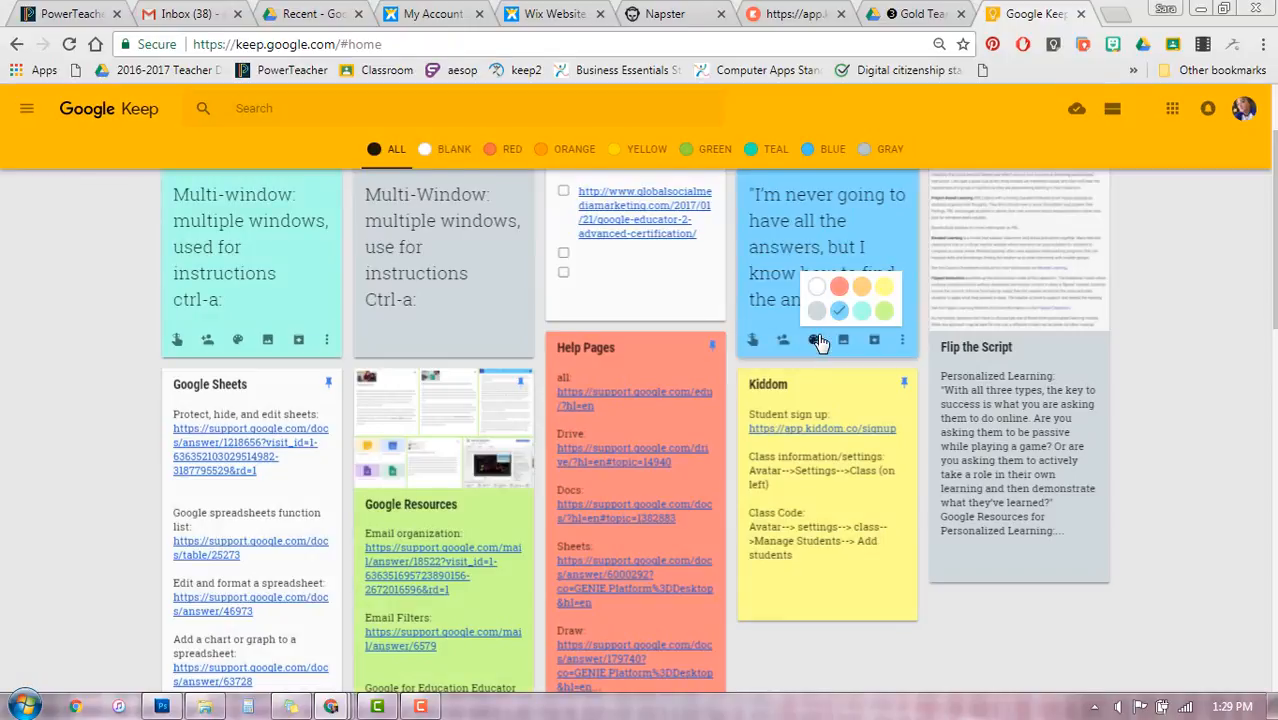
{"action": "scroll", "coordinate": [651, 371], "scroll_direction": "up", "scroll_amount": 2}
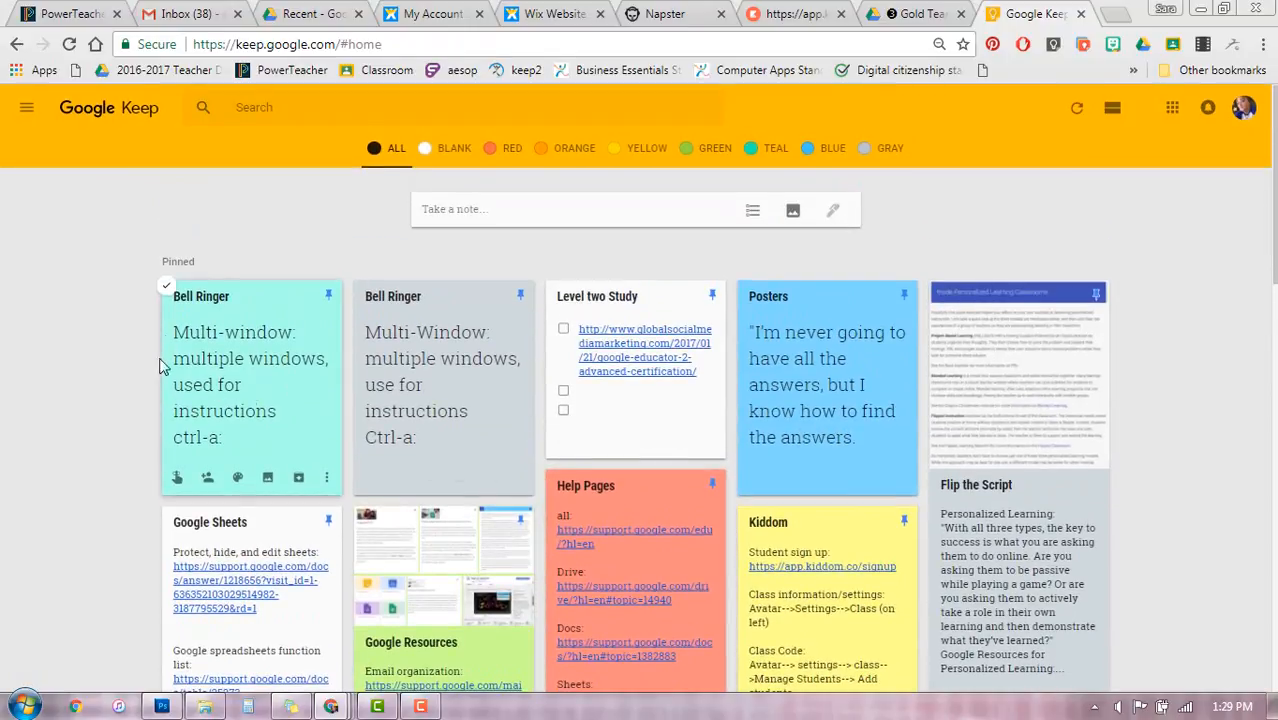